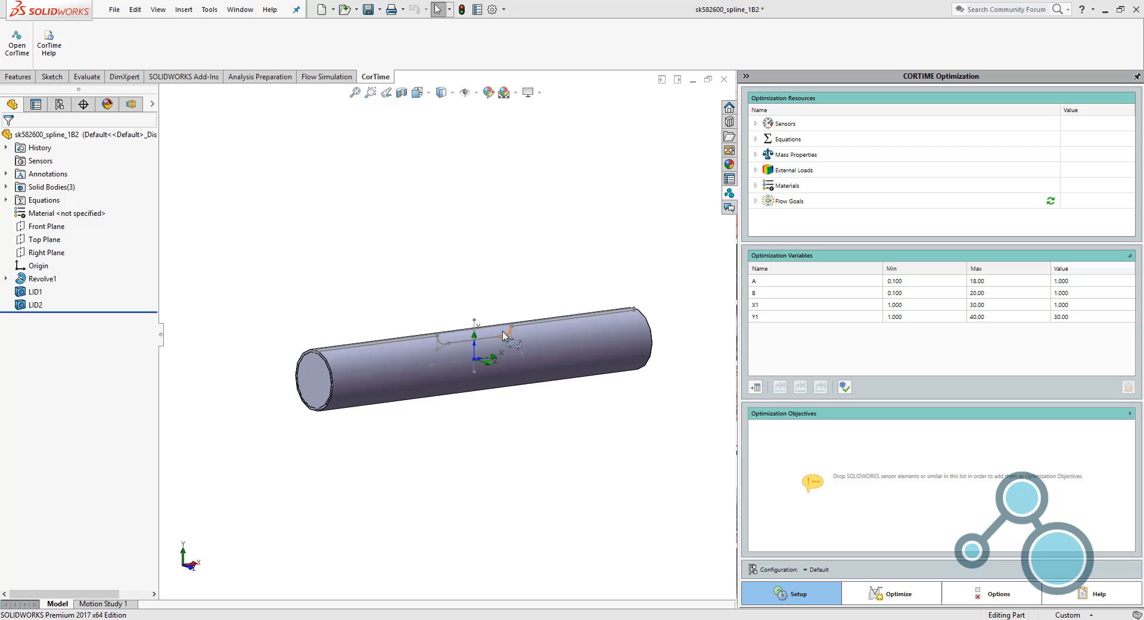
# Cut the pipe with a planar section view through the Front Plane to expose the inner restriction.
pyautogui.click(400, 93)
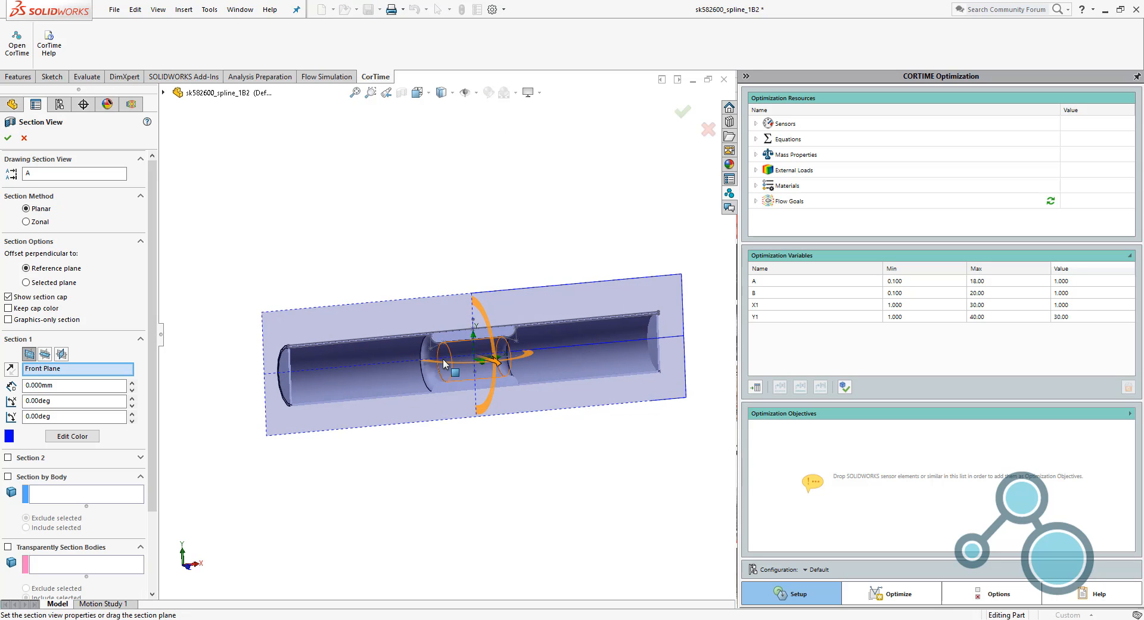
pyautogui.scroll(-3, 444, 363)
pyautogui.press('Return')
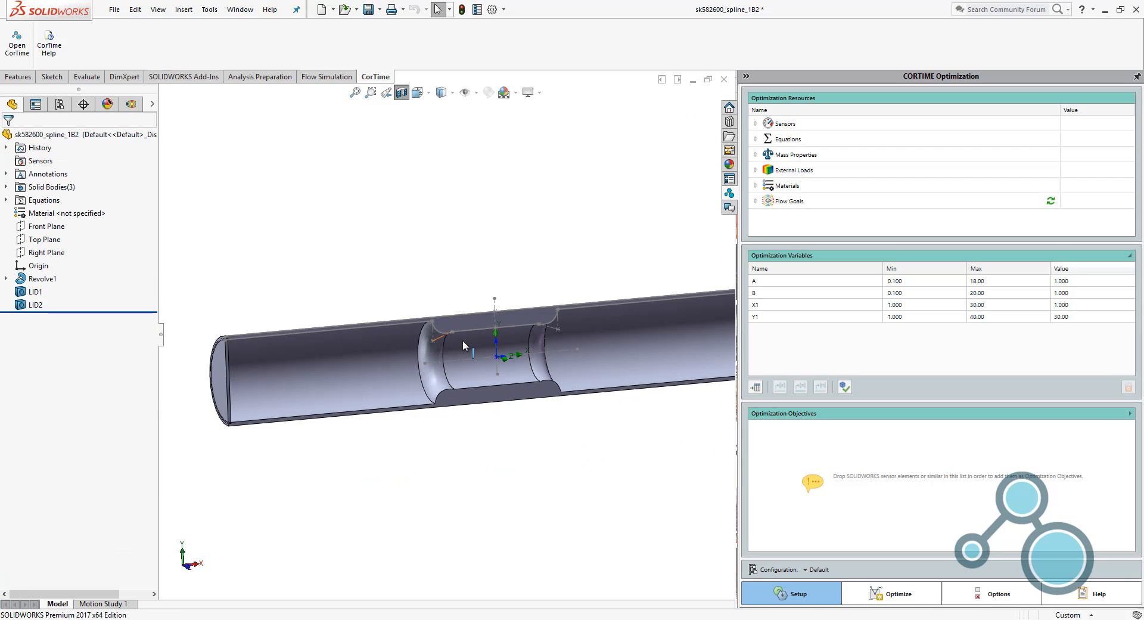
pyautogui.moveTo(462, 340); pyautogui.dragTo(484, 345, button='middle')
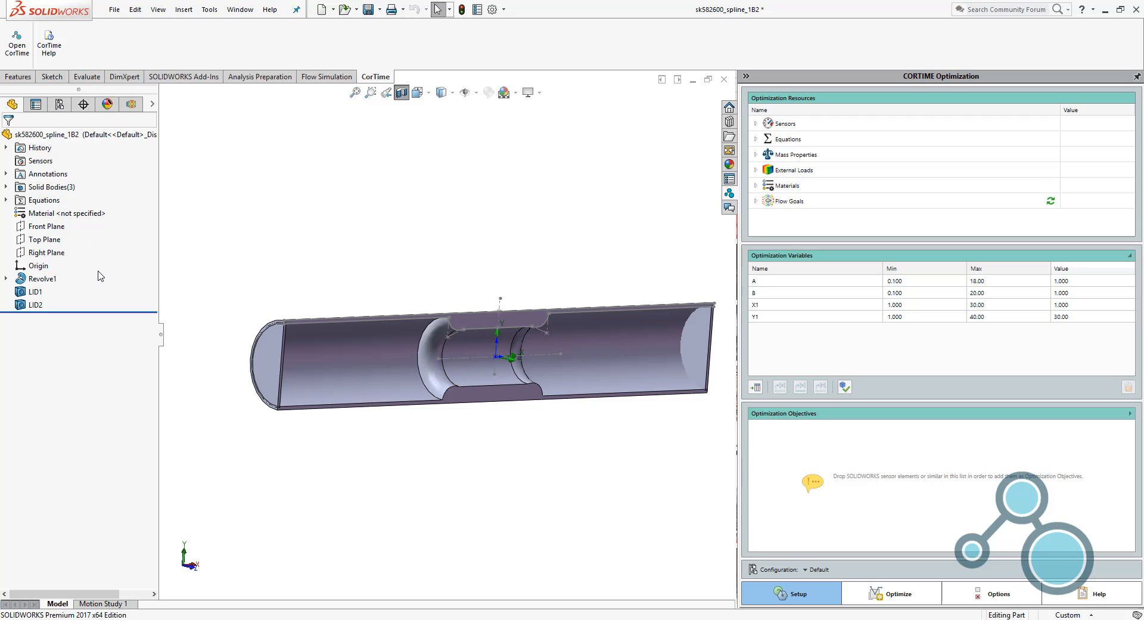
# Examine the lids at both pipe ends and the two static pressure boundary conditions of the flow project.
pyautogui.click(30, 295)
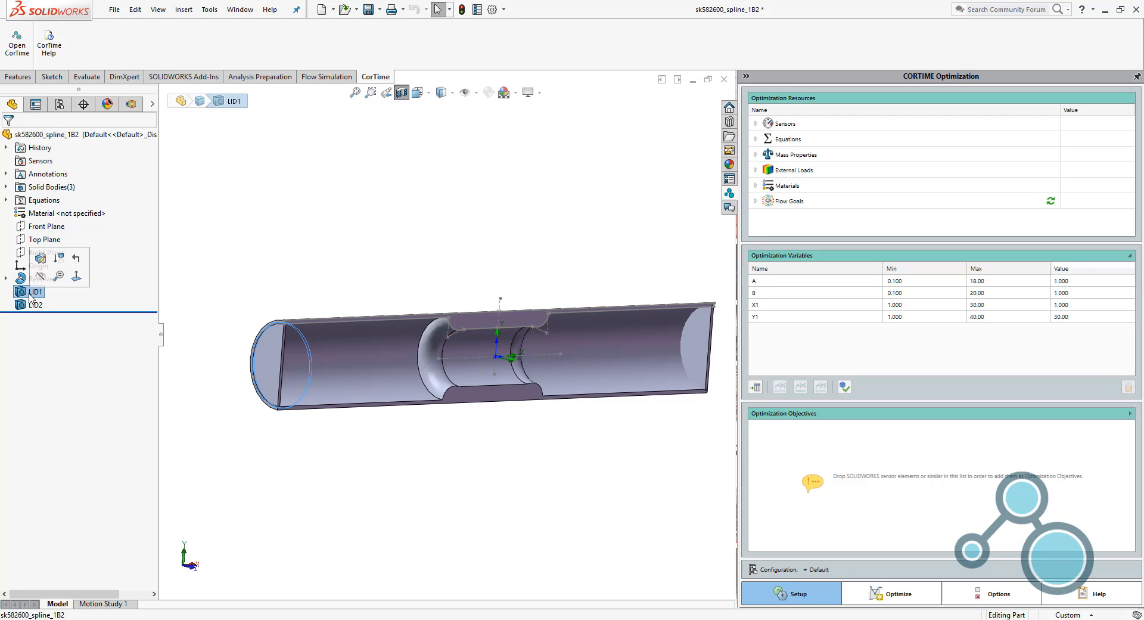
pyautogui.click(26, 305)
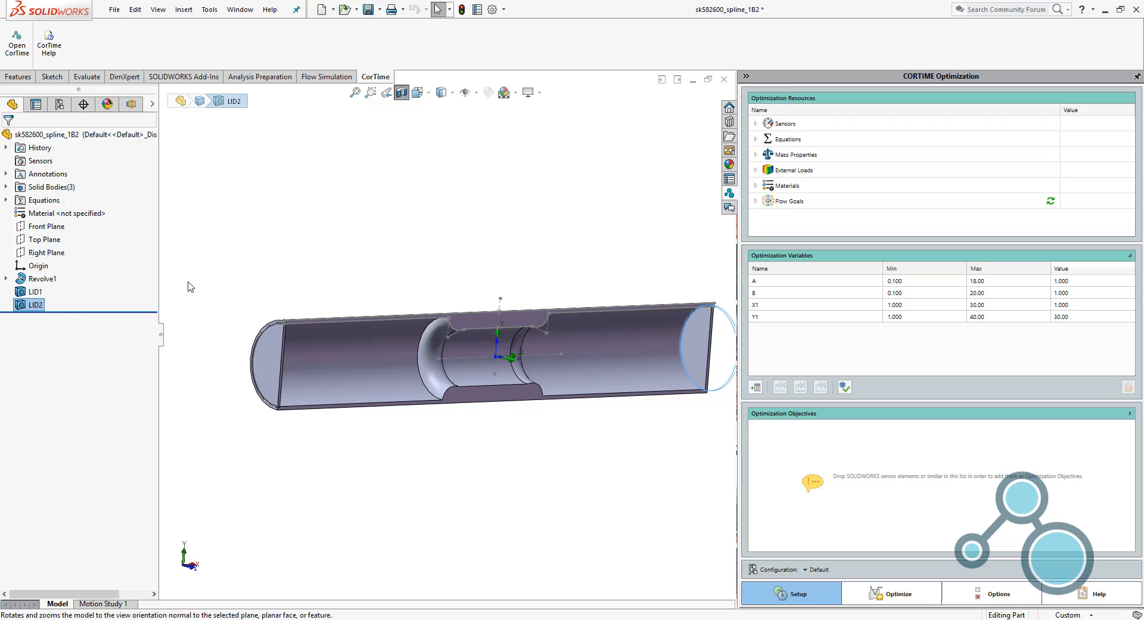
pyautogui.click(133, 106)
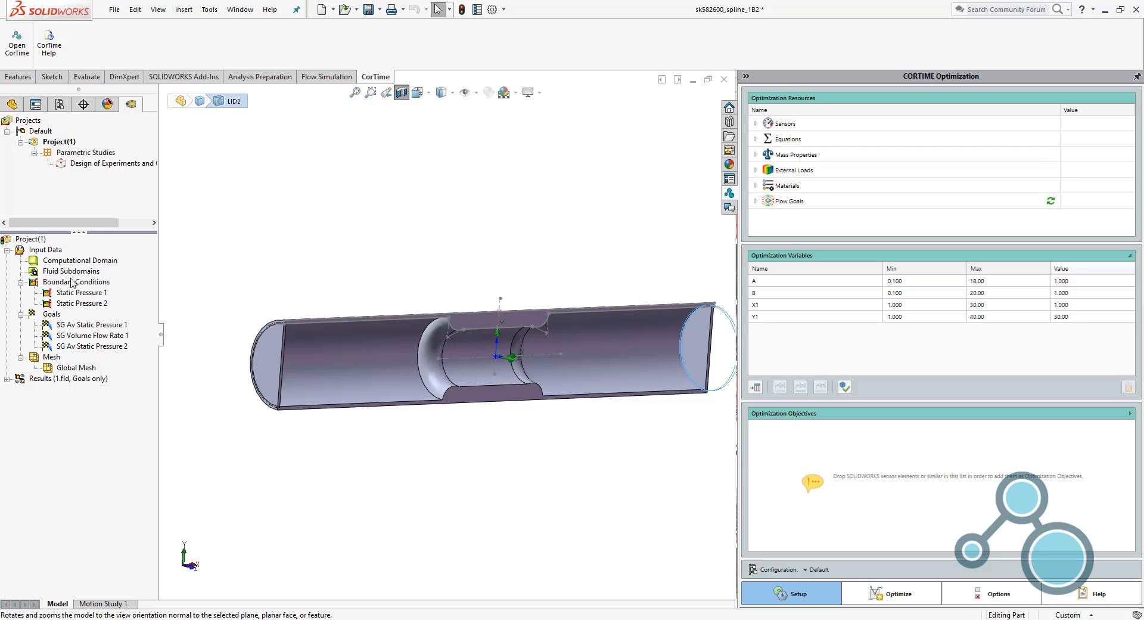
pyautogui.click(89, 293)
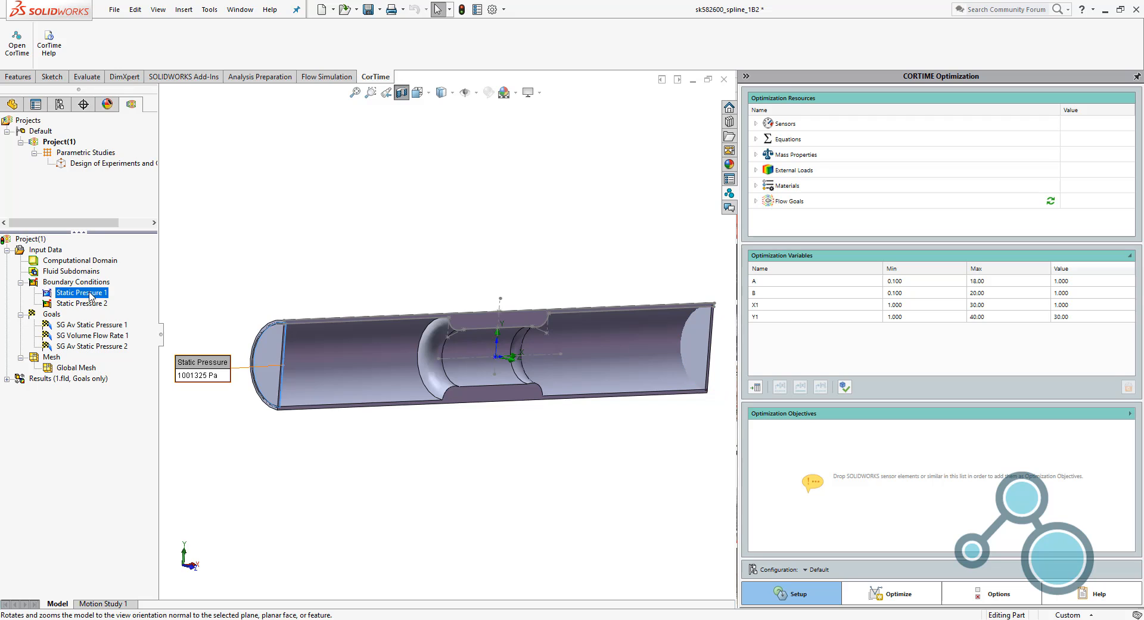
pyautogui.click(82, 303)
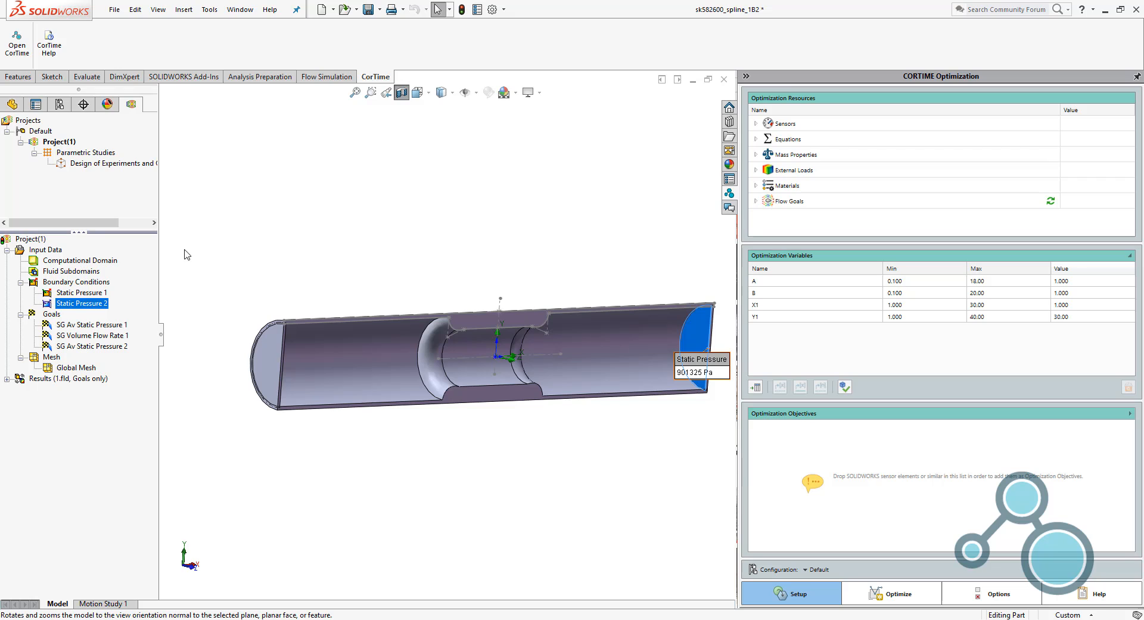
# Examine which faces the two average static pressure goals and the volume flow rate goal refer to.
pyautogui.click(70, 325)
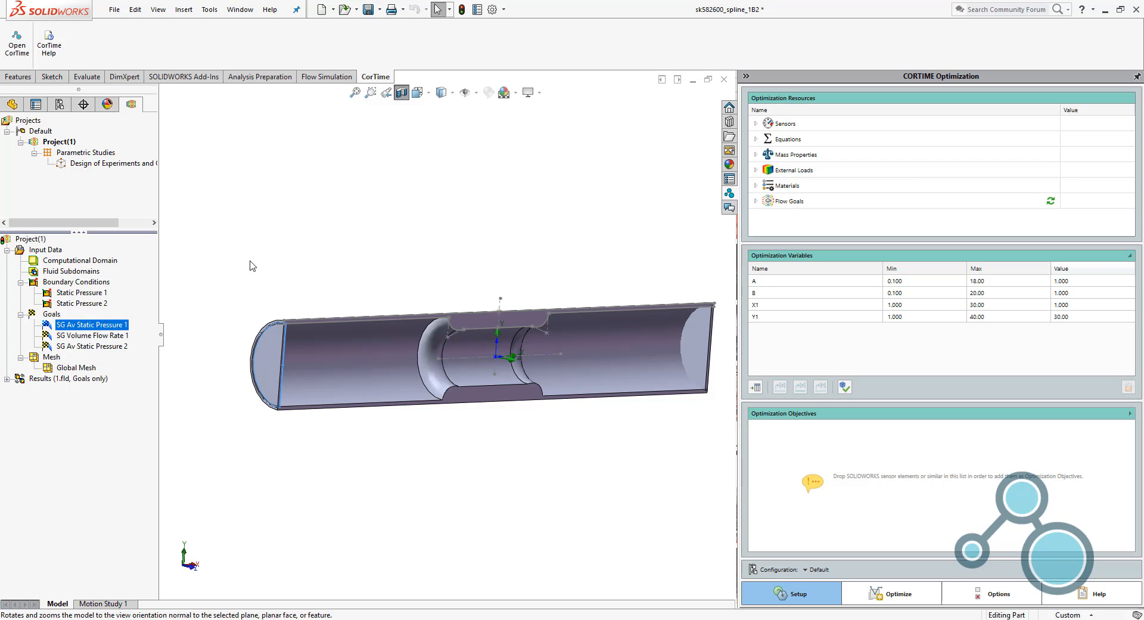
pyautogui.click(88, 336)
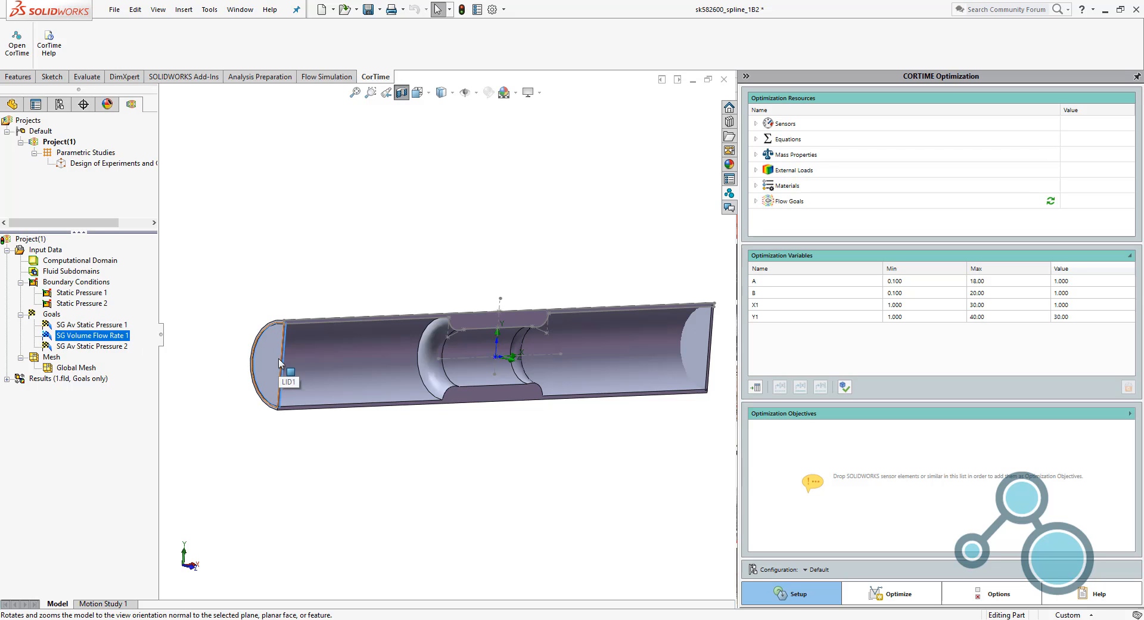
pyautogui.click(122, 346)
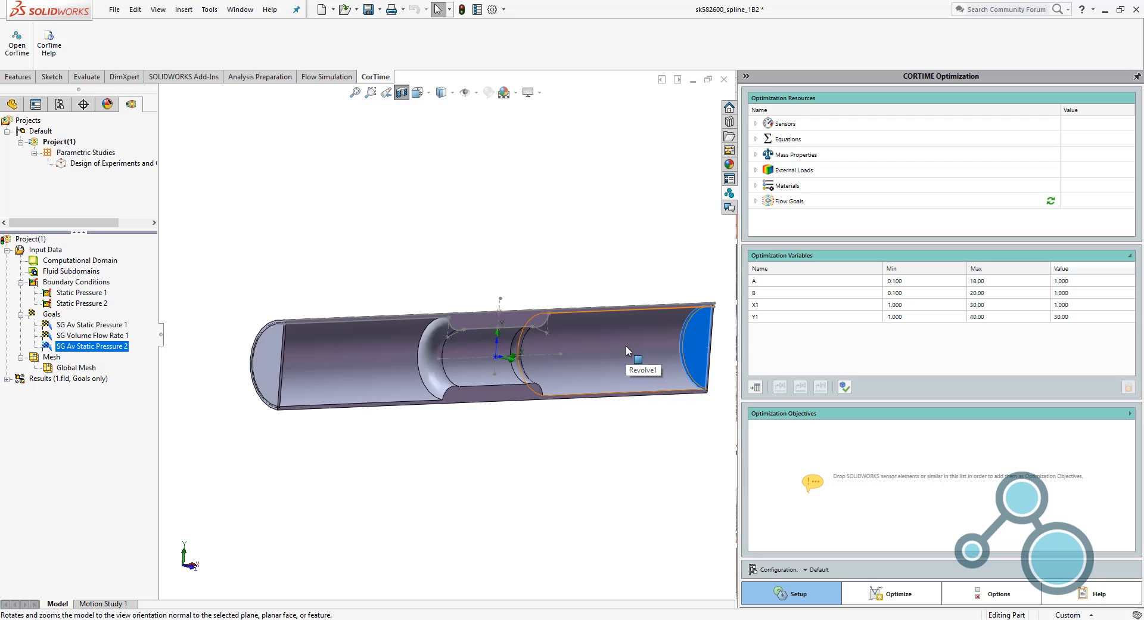
# Examine the part's equations X1, Y1, A and B and the dimensions they drive on the restriction's spline in Revolve1's sketch.
pyautogui.click(17, 105)
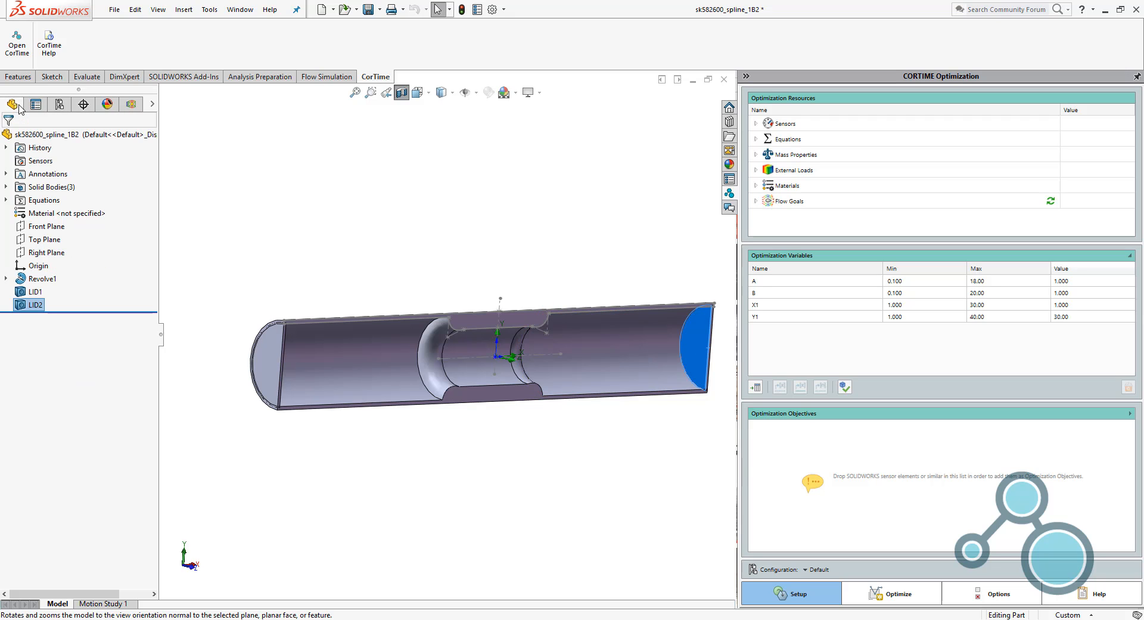
pyautogui.click(6, 202)
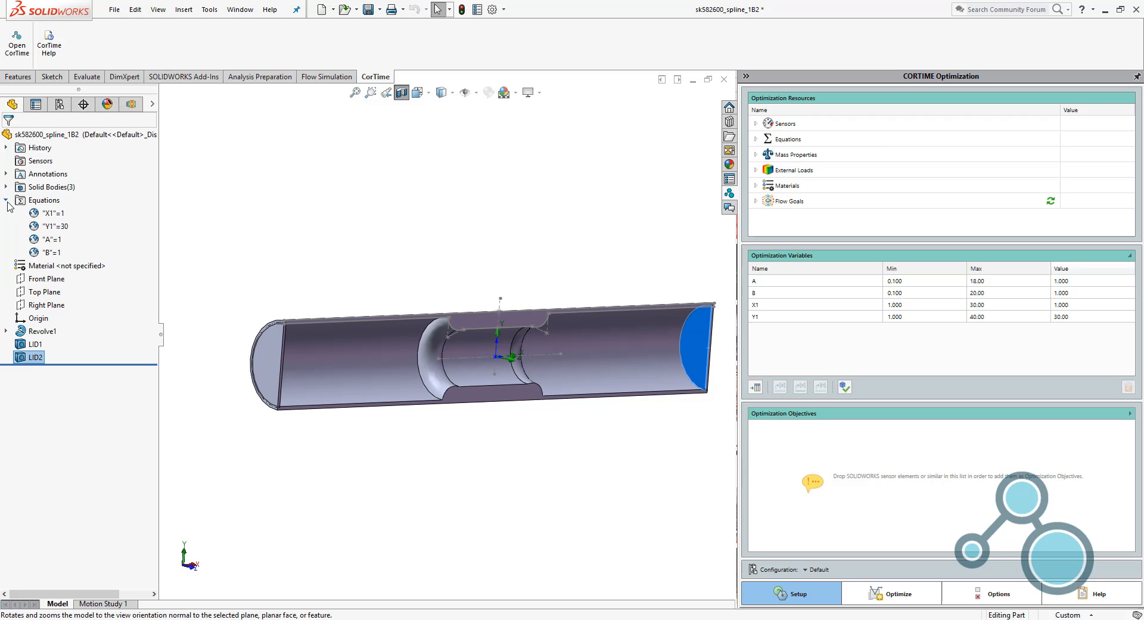
pyautogui.click(6, 331)
pyautogui.click(54, 344)
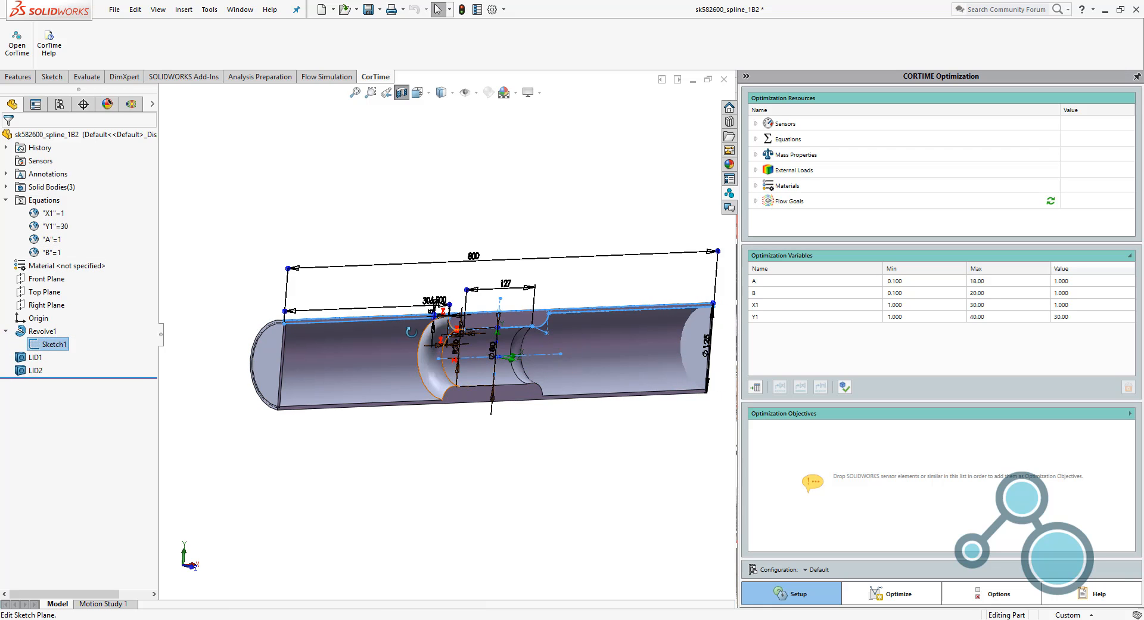
pyautogui.scroll(10, 470, 338)
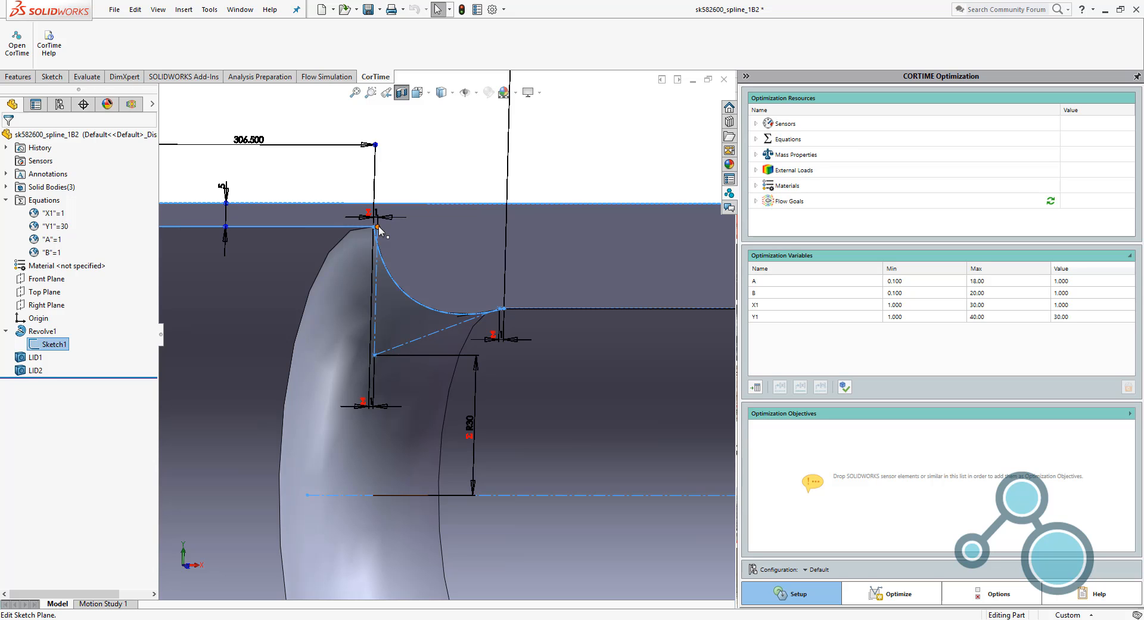
pyautogui.scroll(-5, 386, 253)
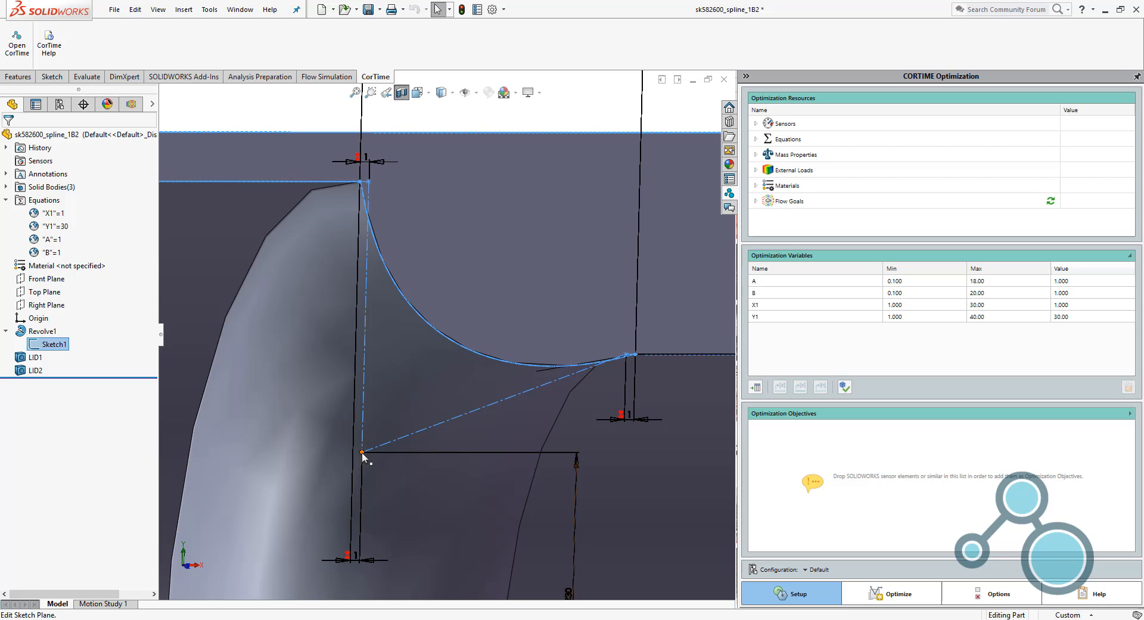
pyautogui.scroll(3, 457, 463)
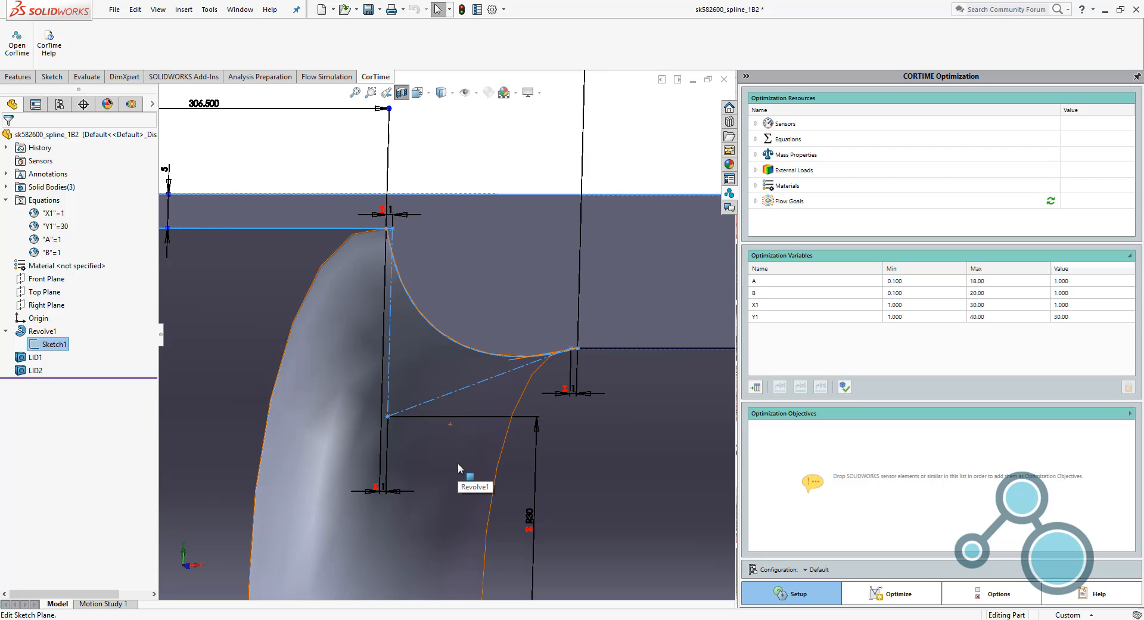
pyautogui.scroll(2, 458, 451)
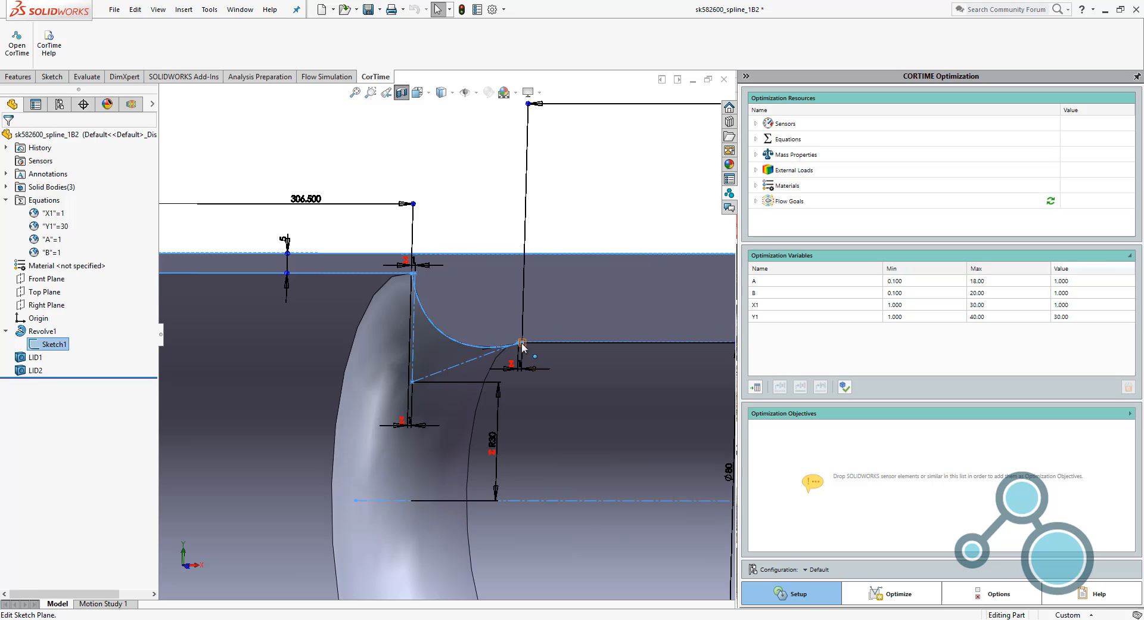
pyautogui.scroll(3, 624, 478)
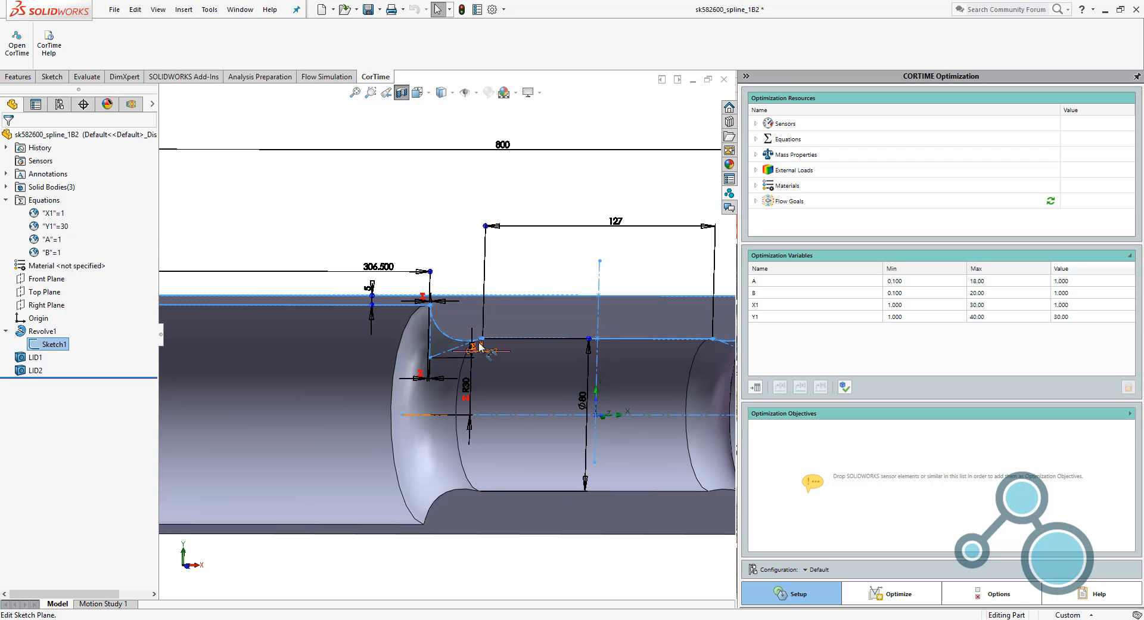
pyautogui.scroll(-3, 484, 341)
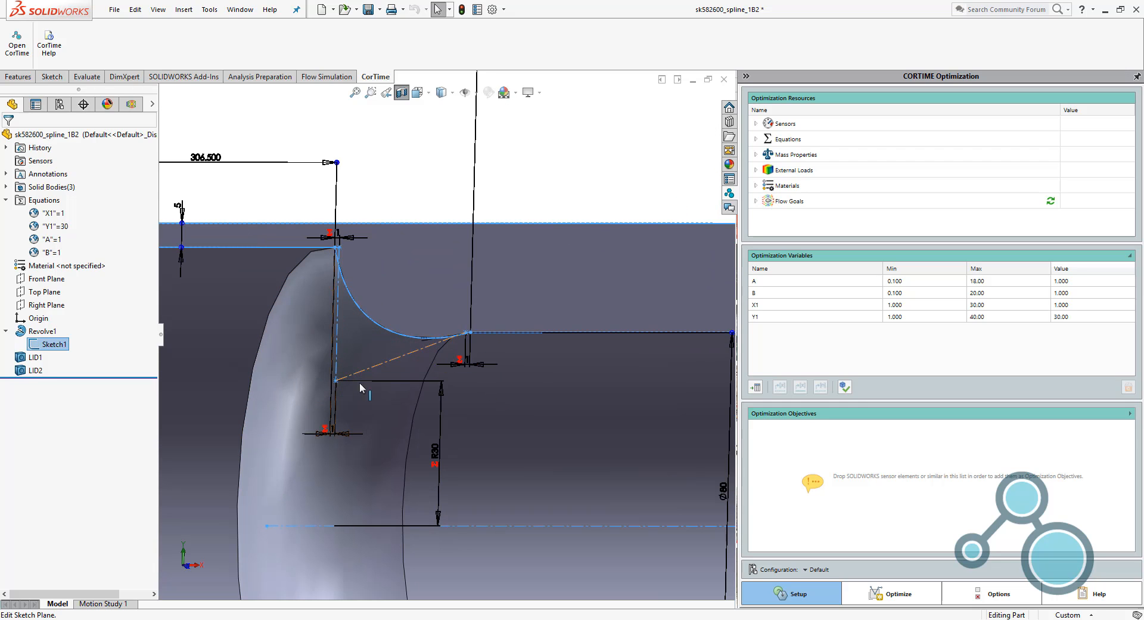
pyautogui.scroll(5, 524, 386)
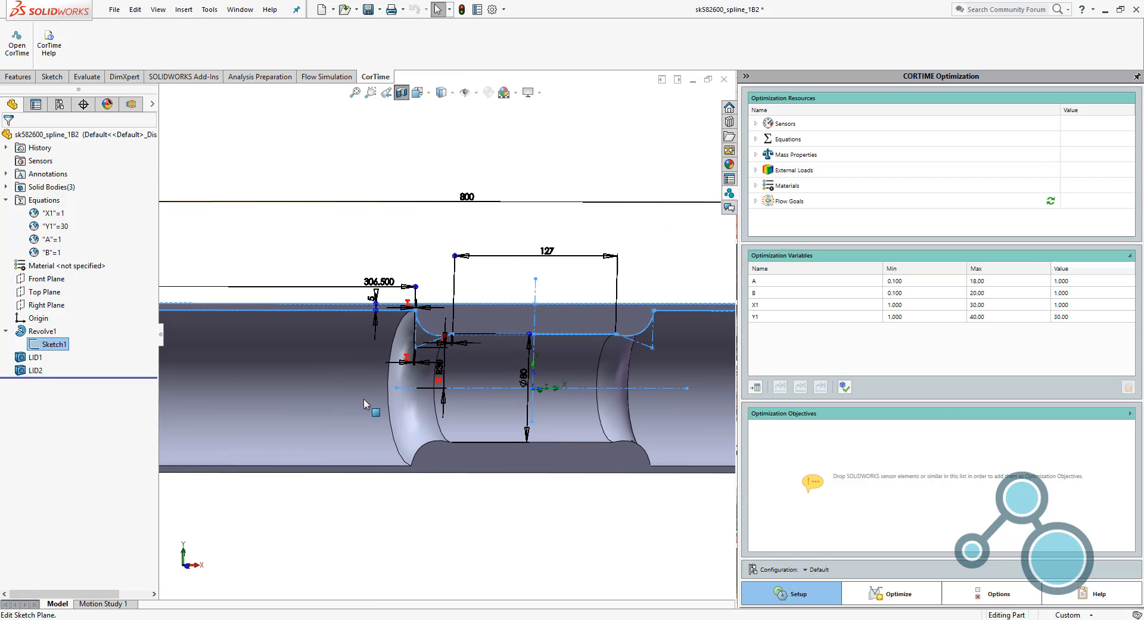
pyautogui.click(7, 201)
# Review the equations among the optimization resources, and start and stop a check of the optimization variables.
pyautogui.click(756, 139)
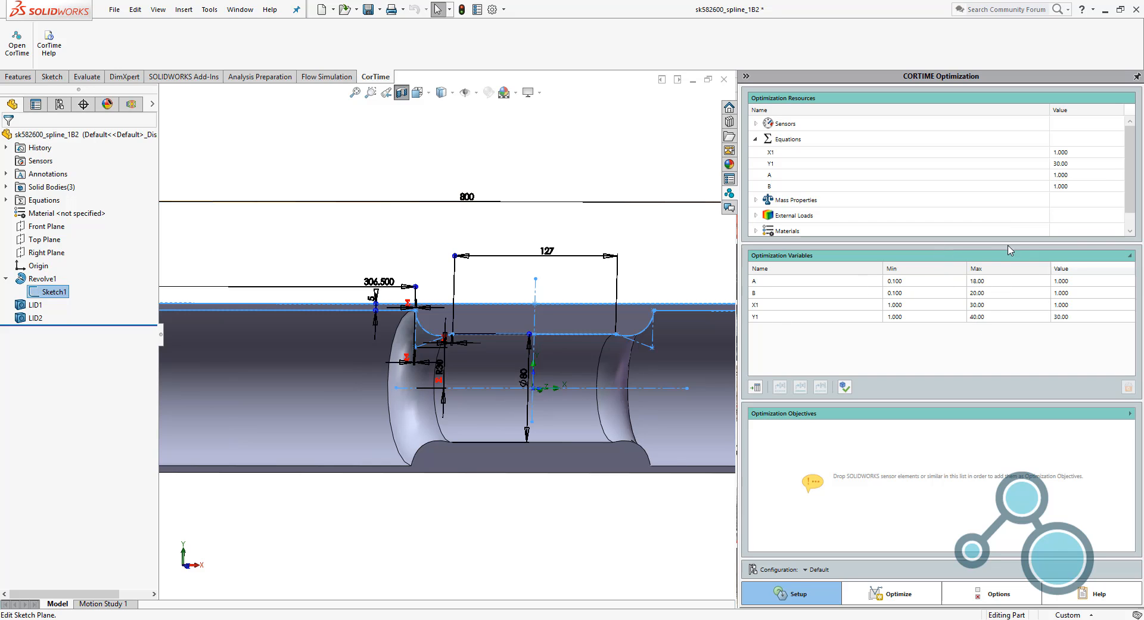
pyautogui.click(845, 386)
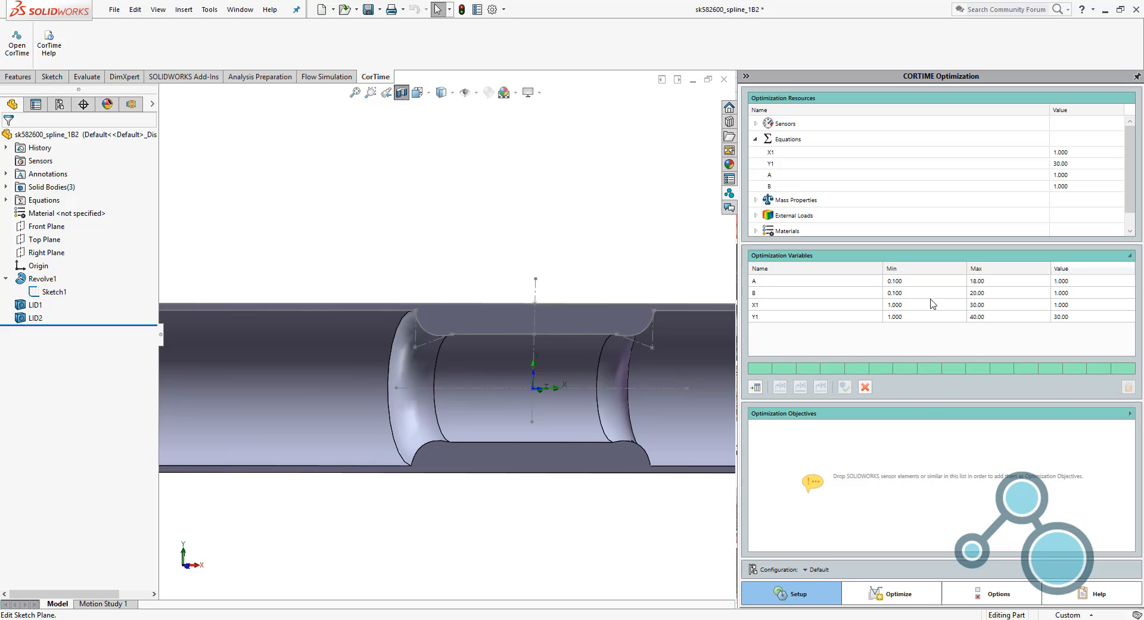
pyautogui.click(867, 388)
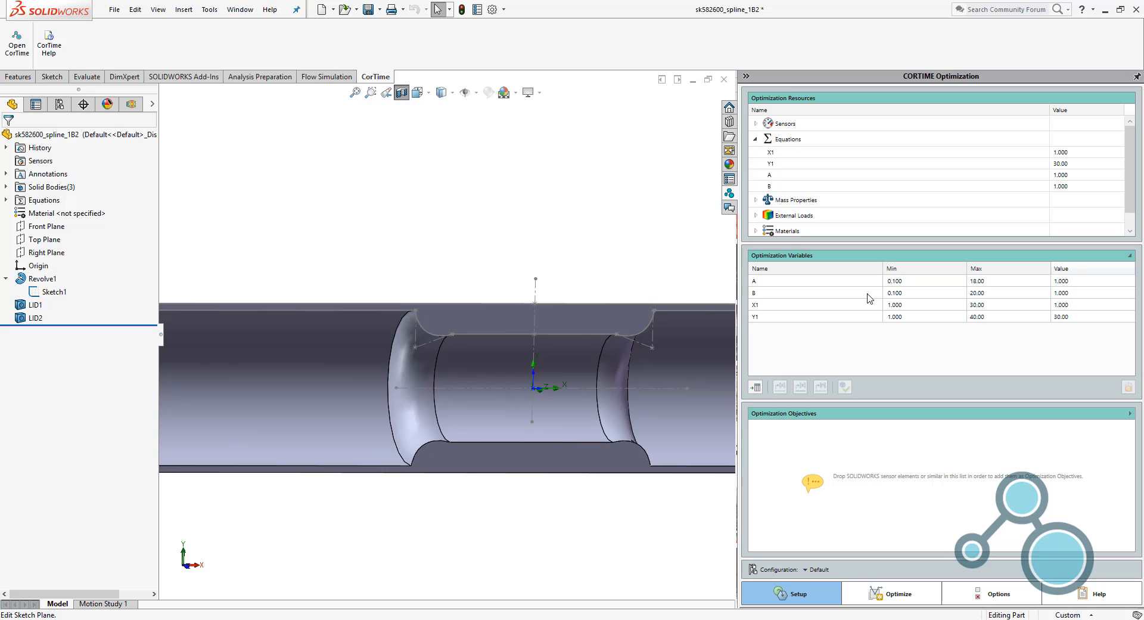
pyautogui.click(756, 140)
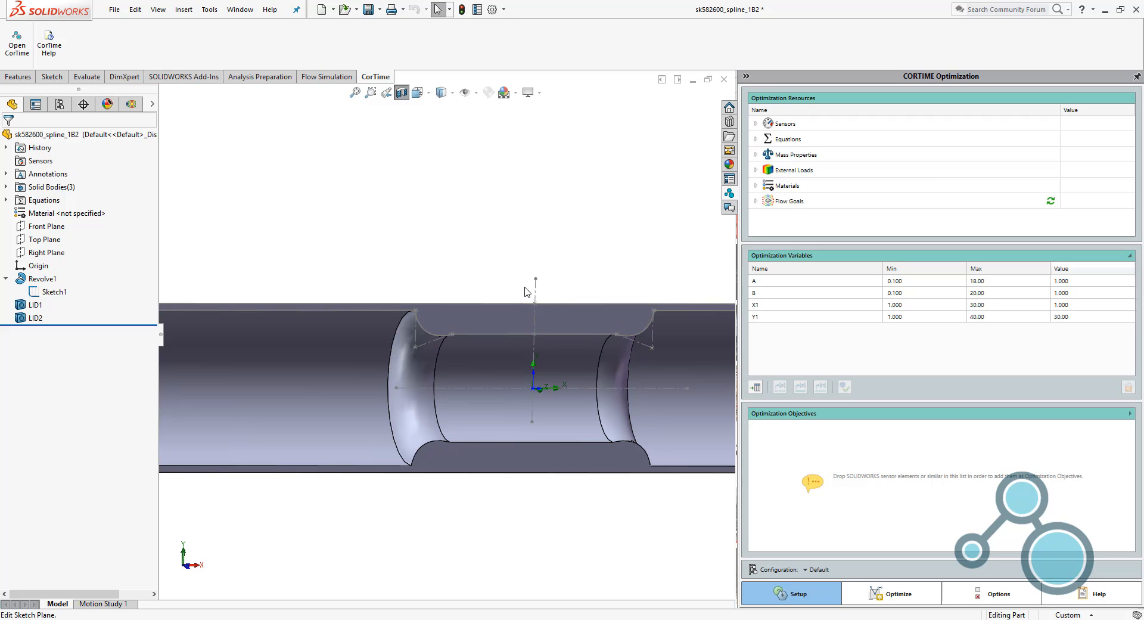
# Add the flow goal SG Volume Flow Rate 1 to the optimization objectives.
pyautogui.click(130, 104)
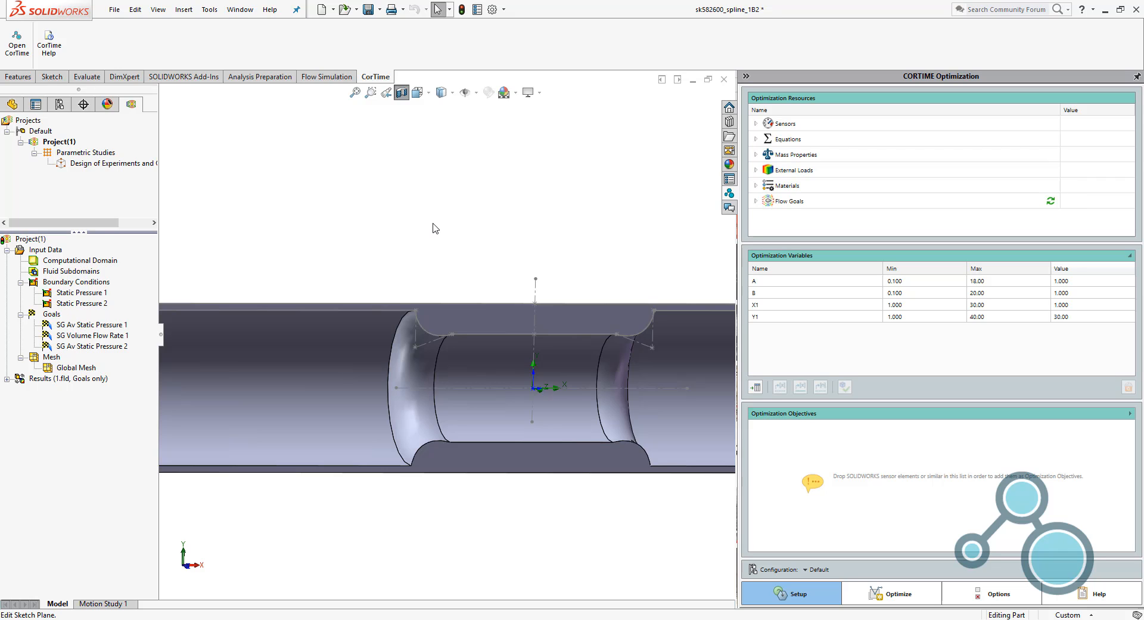
pyautogui.click(755, 201)
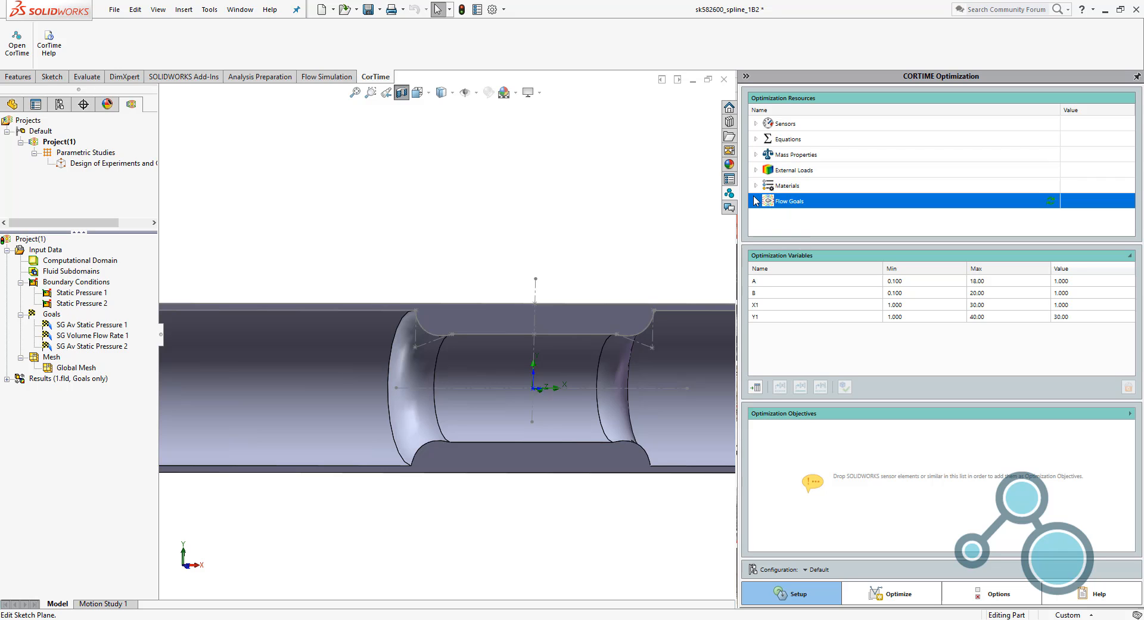
pyautogui.click(755, 201)
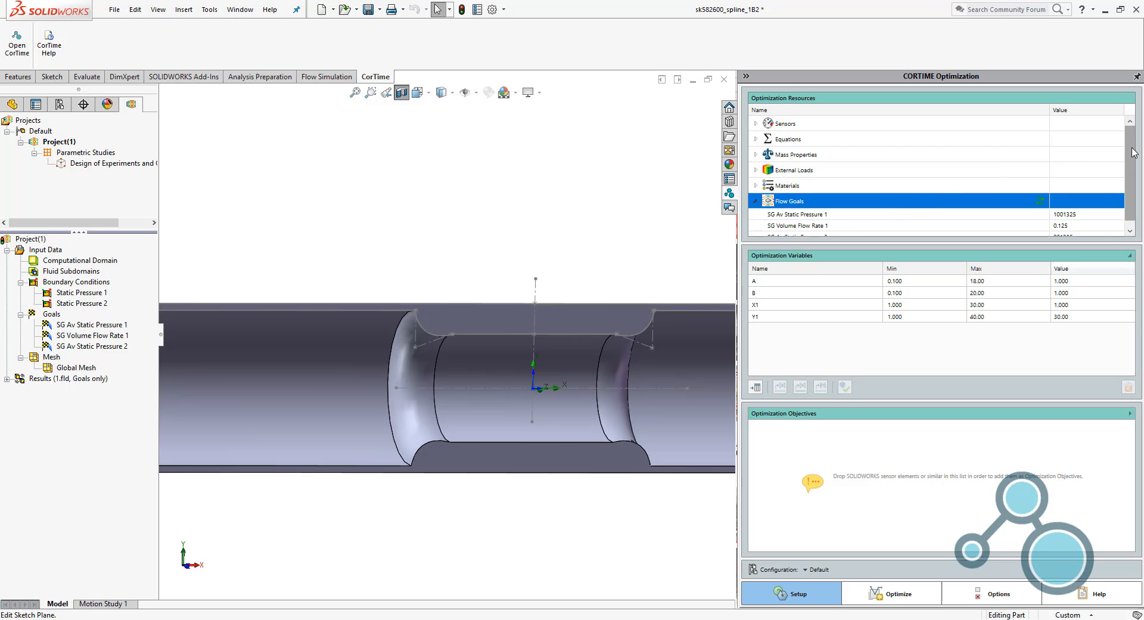
pyautogui.moveTo(1131, 147); pyautogui.dragTo(1134, 194)
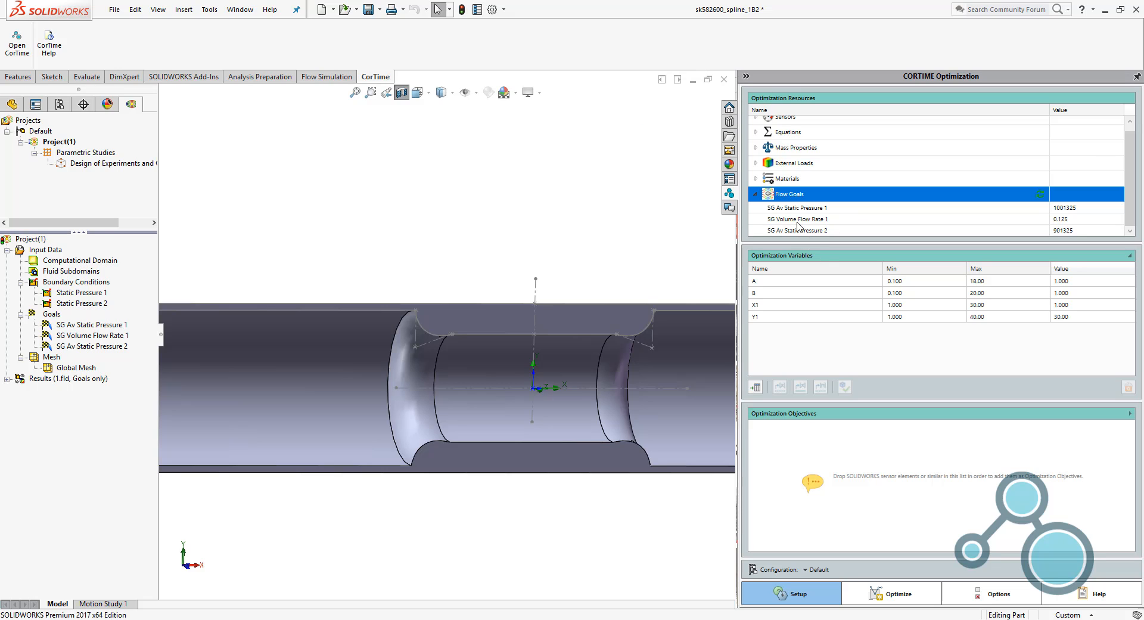
pyautogui.moveTo(780, 223); pyautogui.dragTo(837, 446)
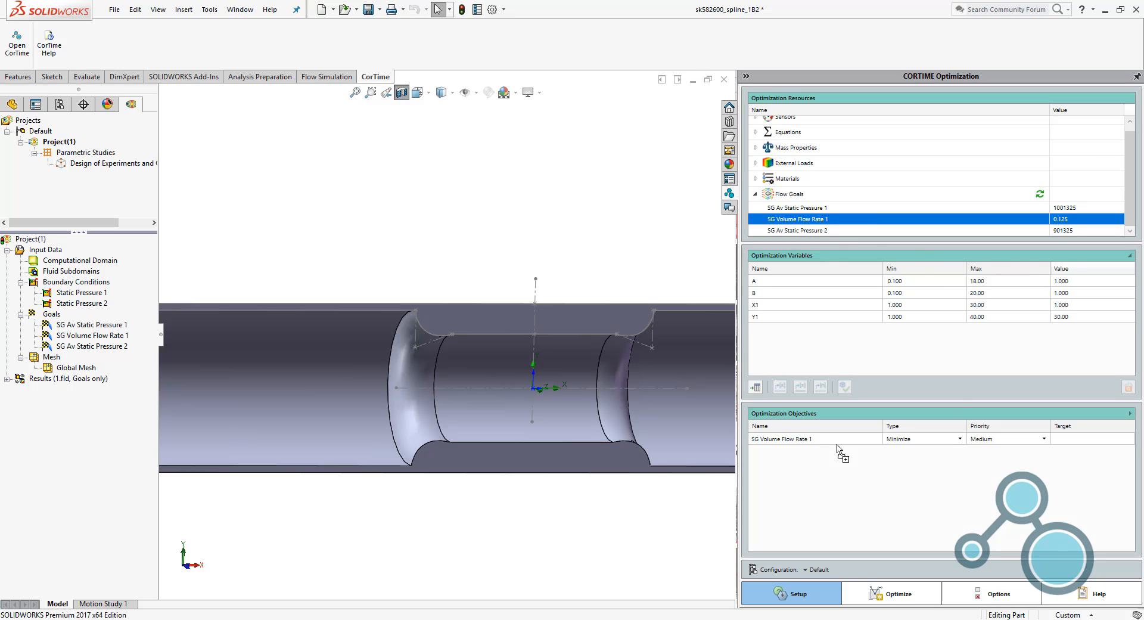
# Set the objective type of SG Volume Flow Rate 1 to Maximize.
pyautogui.click(960, 443)
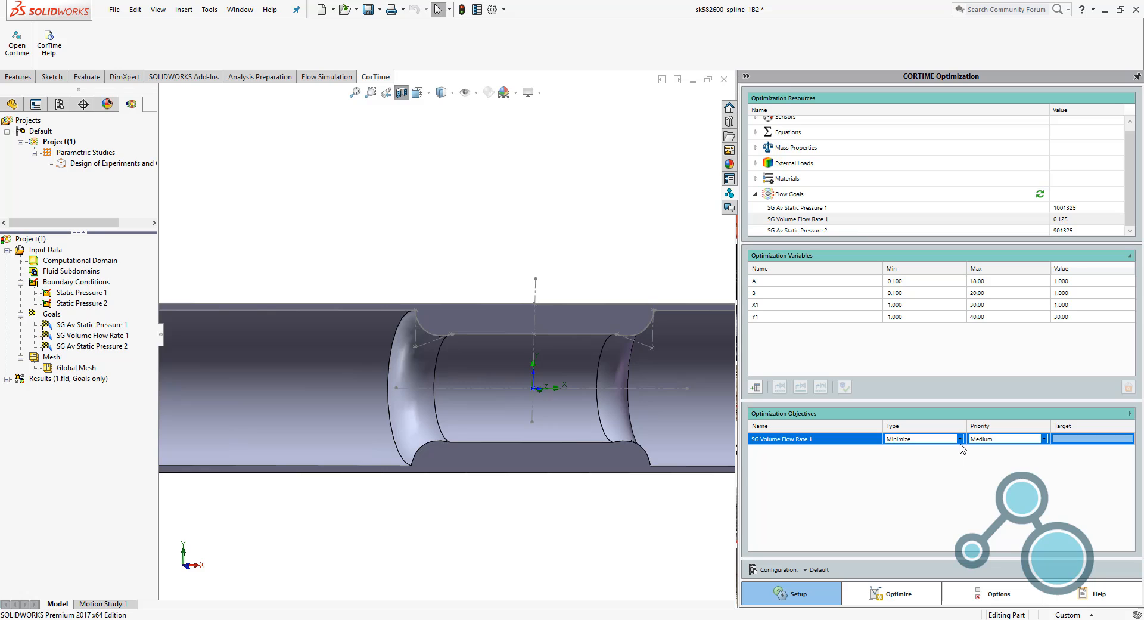
pyautogui.click(960, 439)
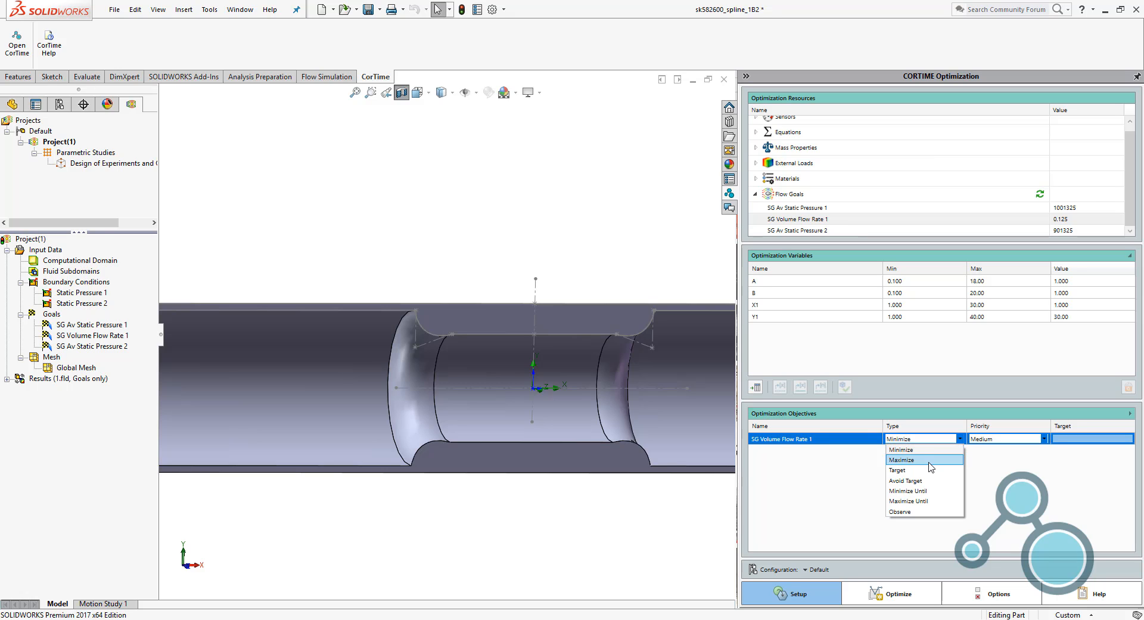
pyautogui.click(929, 460)
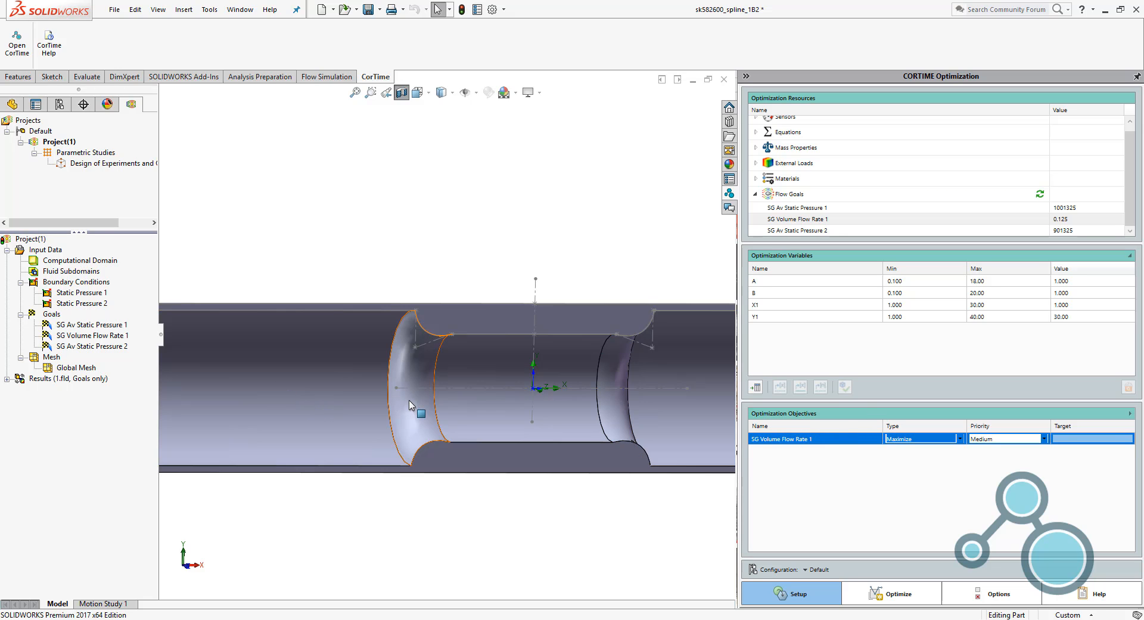
# Go to the optimization run page and review its display settings and optimization settings.
pyautogui.click(909, 597)
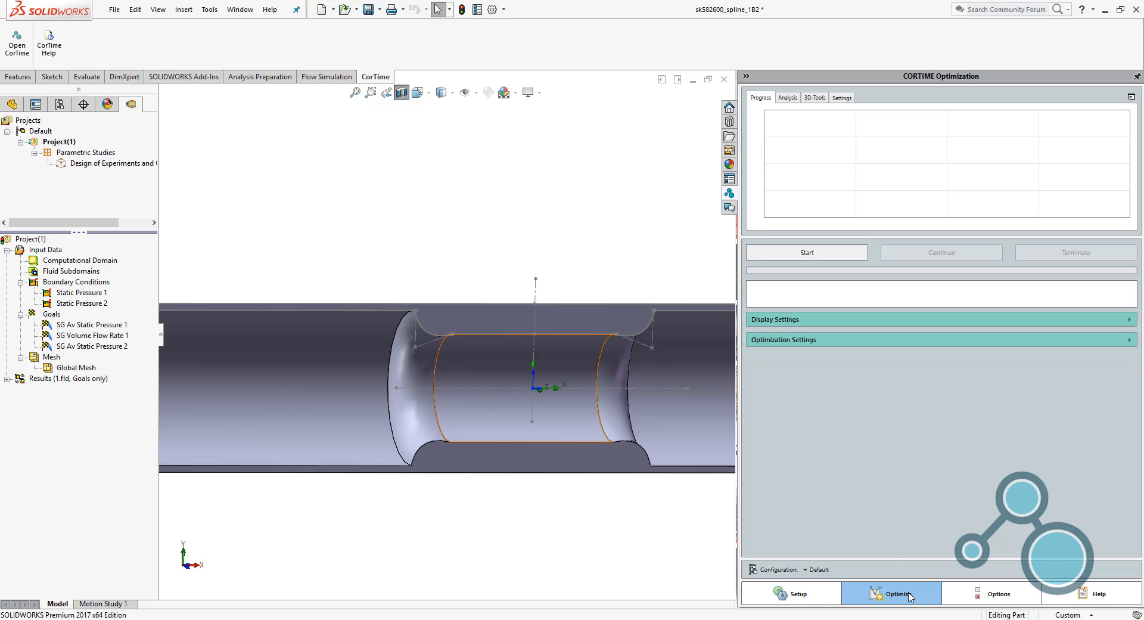
pyautogui.click(815, 322)
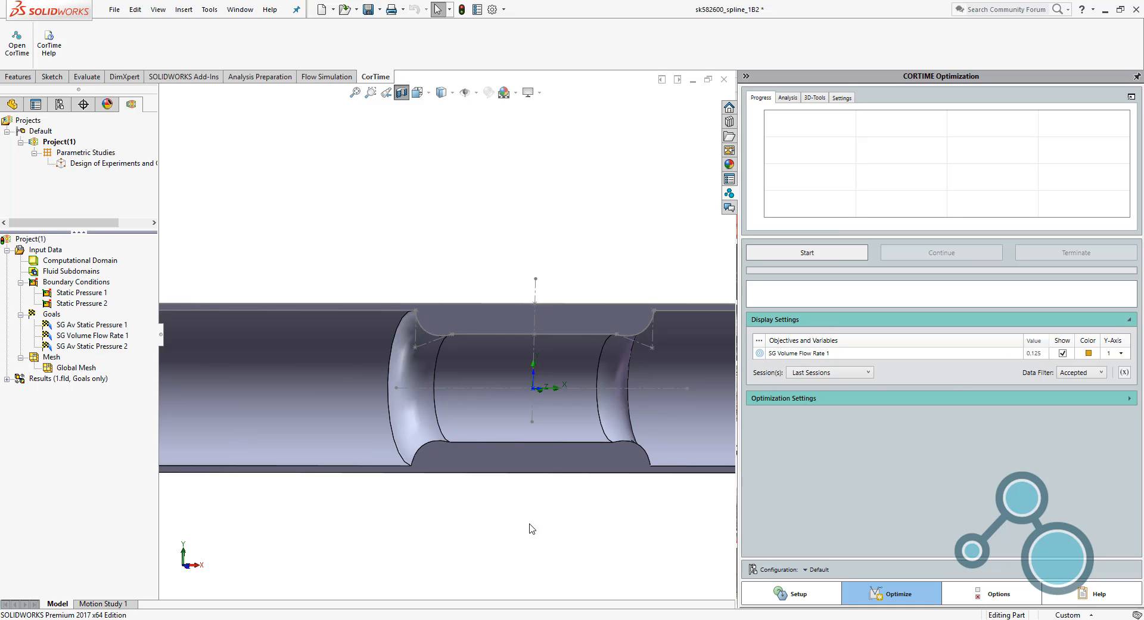
pyautogui.click(815, 401)
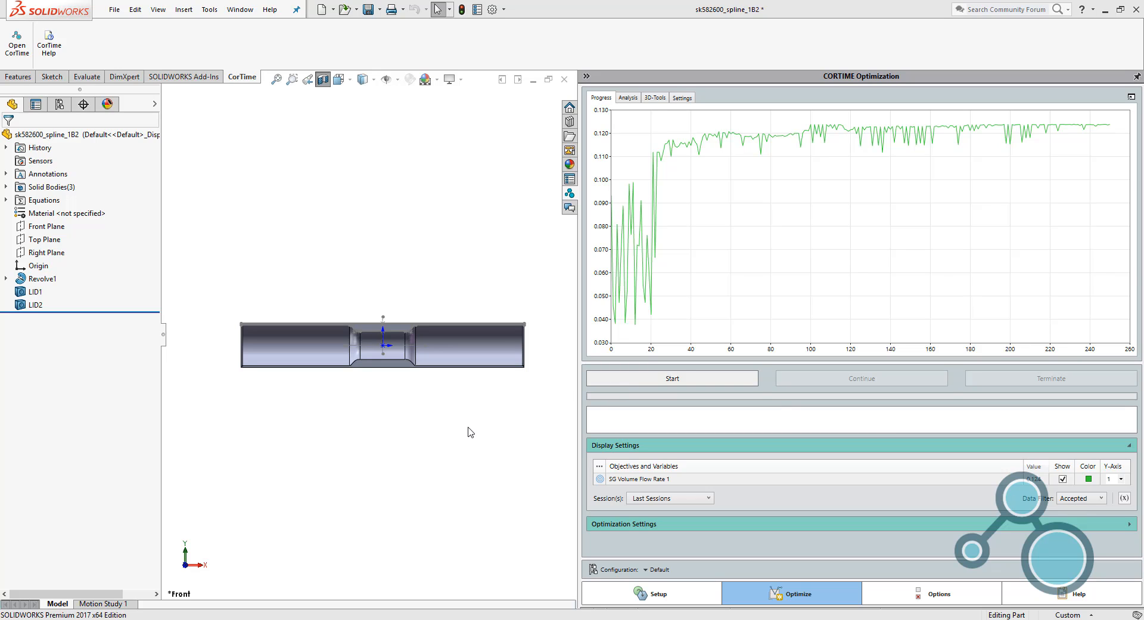
# Inspect the optimized spline transition of the pipe restriction up close.
pyautogui.scroll(-1, 359, 341)
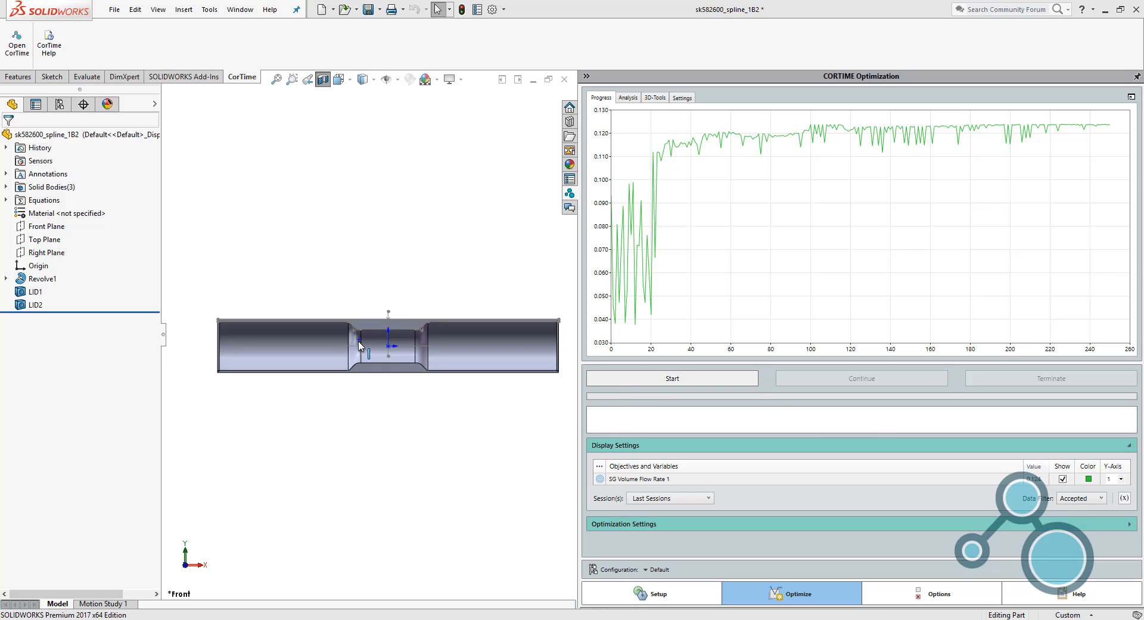
pyautogui.scroll(-6, 358, 343)
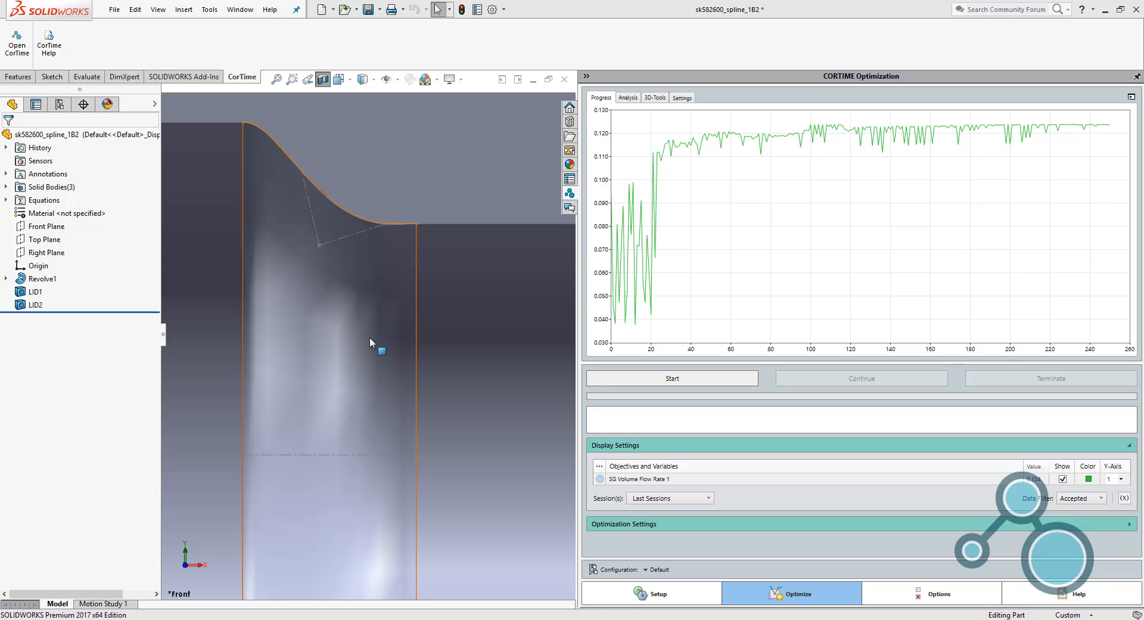
pyautogui.scroll(3, 369, 338)
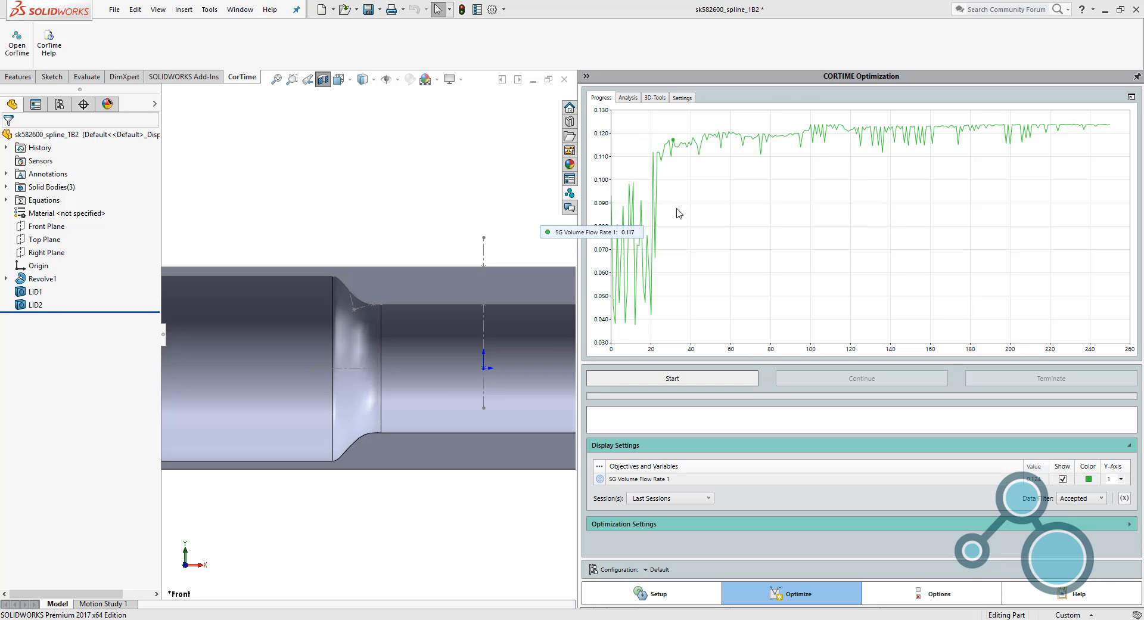
# Examine the progress graph of SG Volume Flow Rate 1 over the early and final iterations, and auto-scale it back to the full run.
pyautogui.scroll(-3, 674, 253)
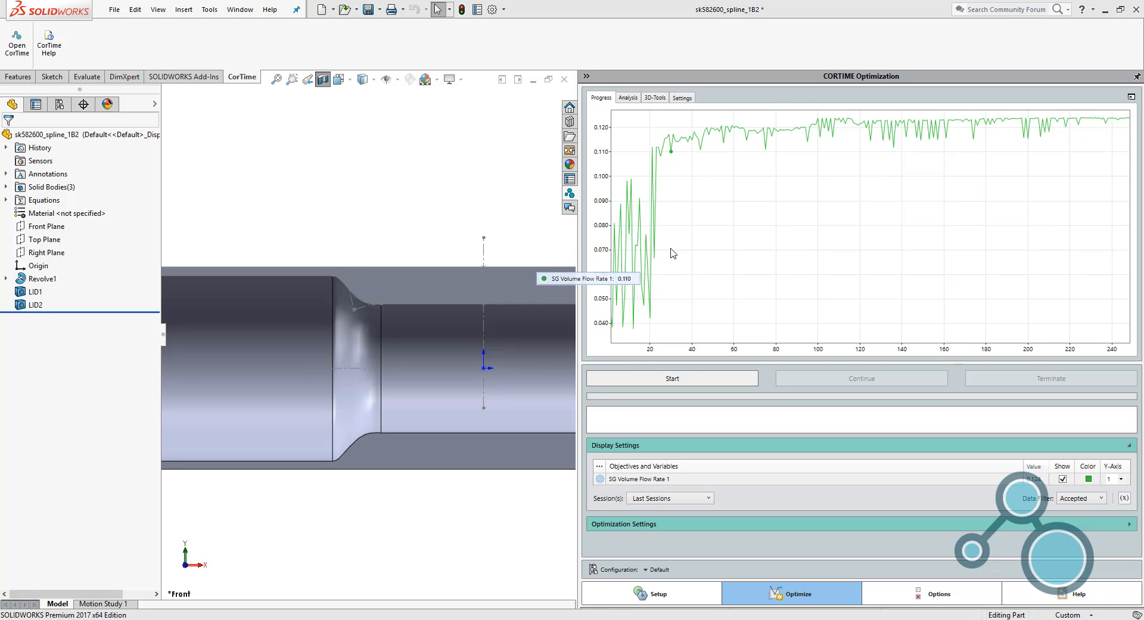
pyautogui.scroll(-1, 673, 253)
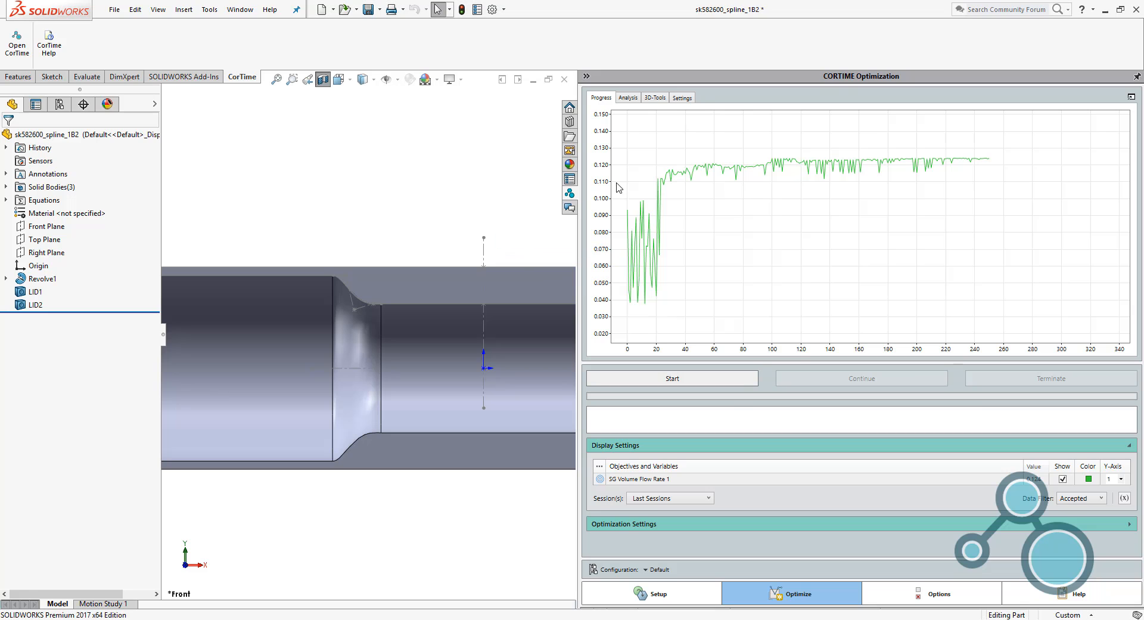
pyautogui.moveTo(620, 184); pyautogui.dragTo(641, 138, button='right')
pyautogui.moveTo(639, 133); pyautogui.dragTo(699, 275)
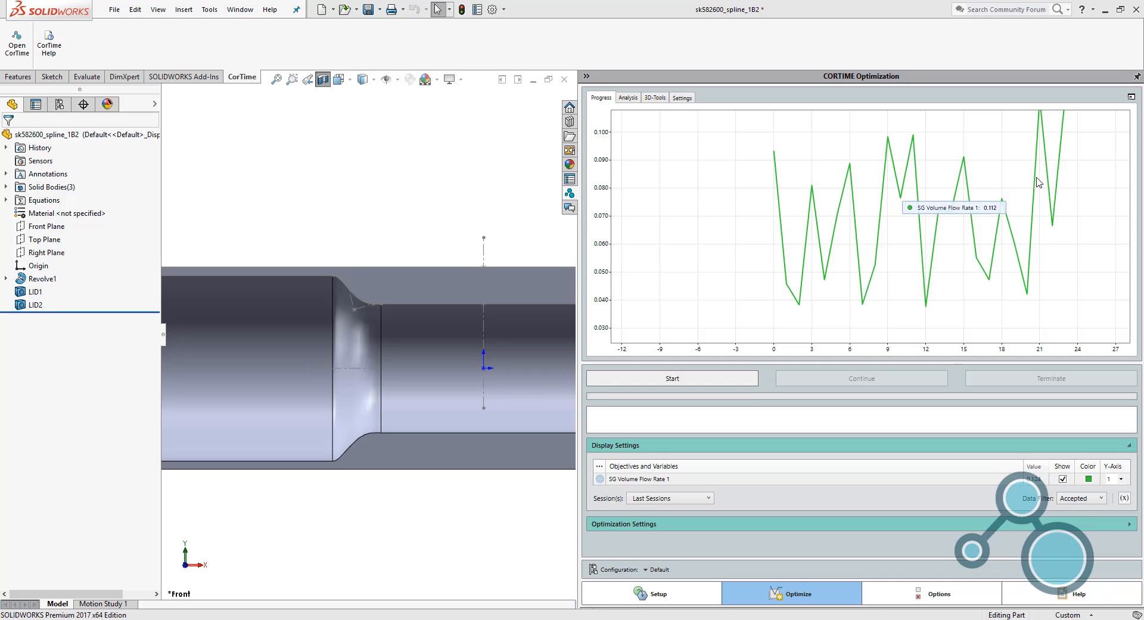
pyautogui.rightClick(705, 170)
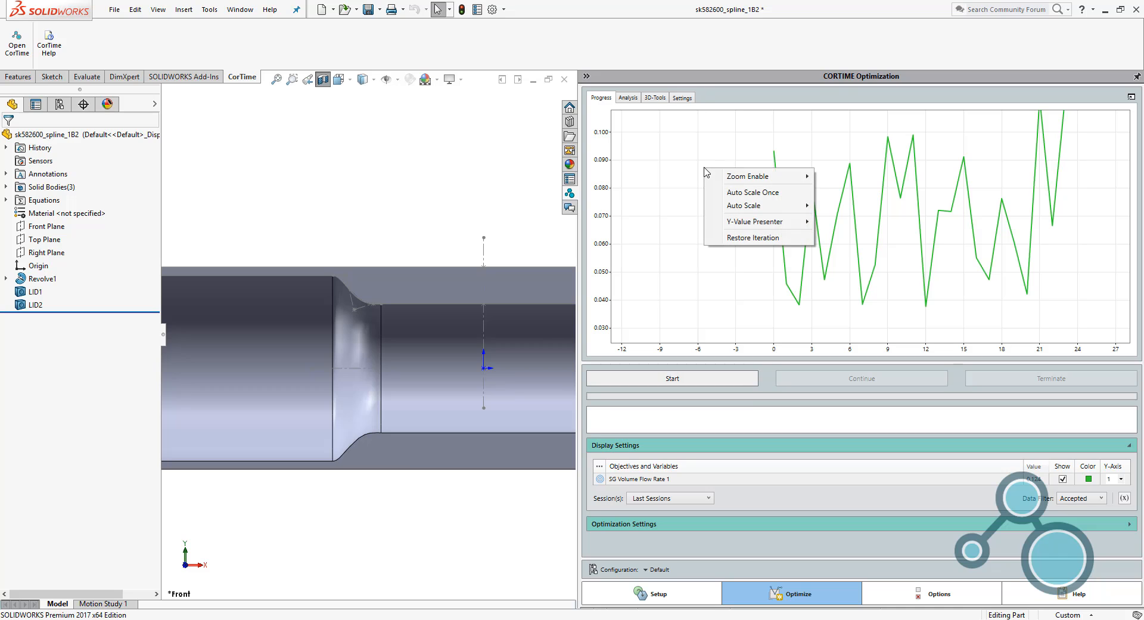
pyautogui.click(730, 193)
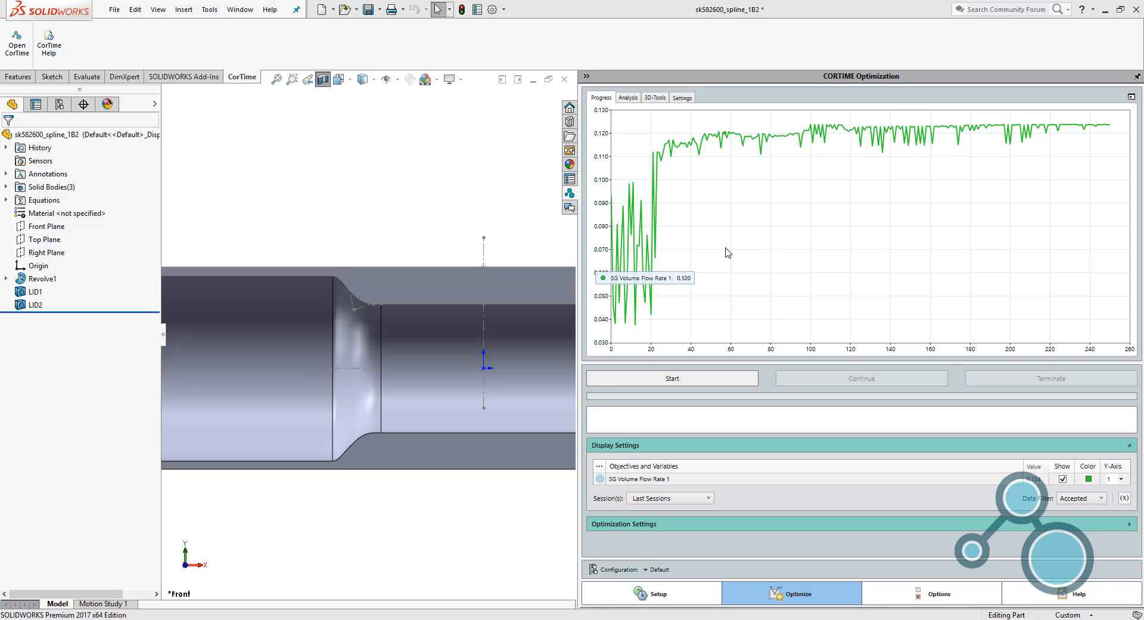
pyautogui.scroll(-3, 679, 212)
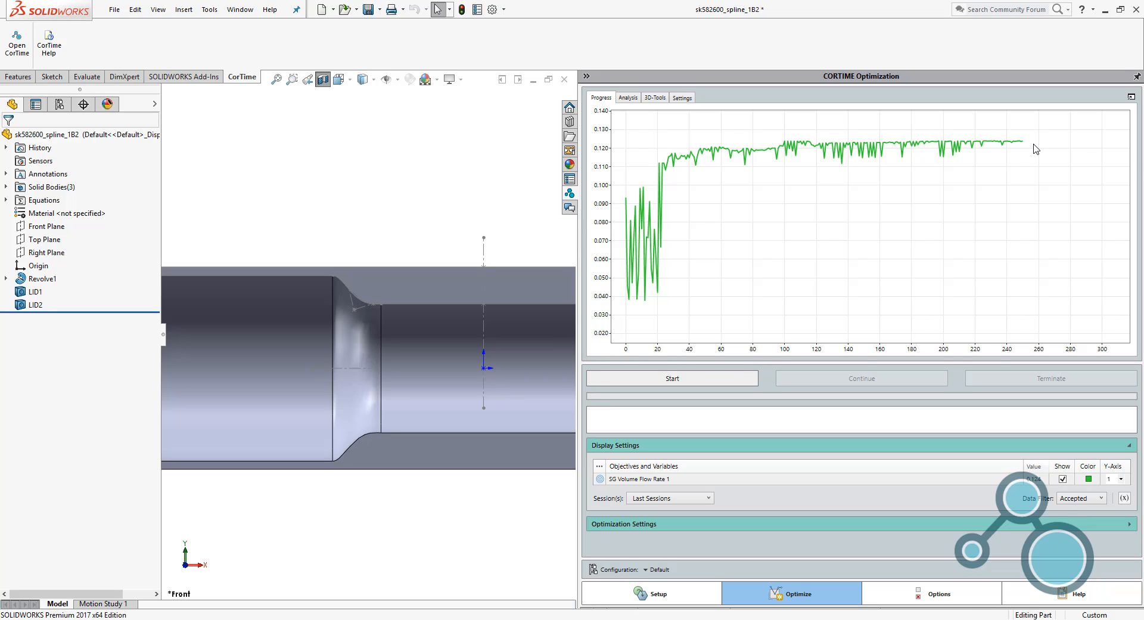
pyautogui.moveTo(1023, 145)
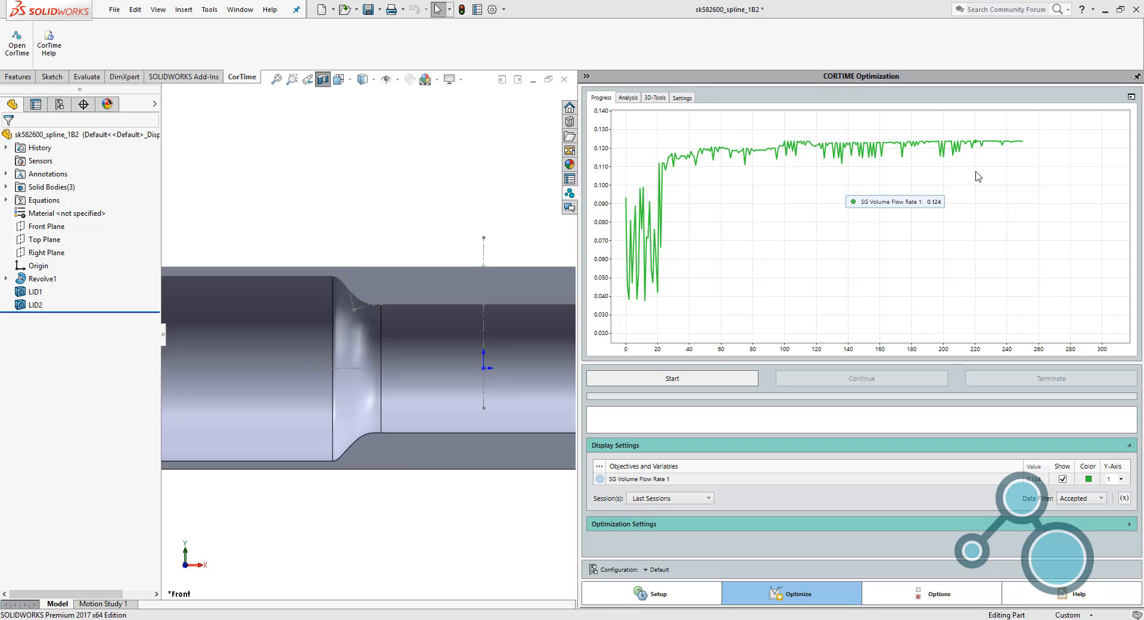
pyautogui.rightClick(748, 256)
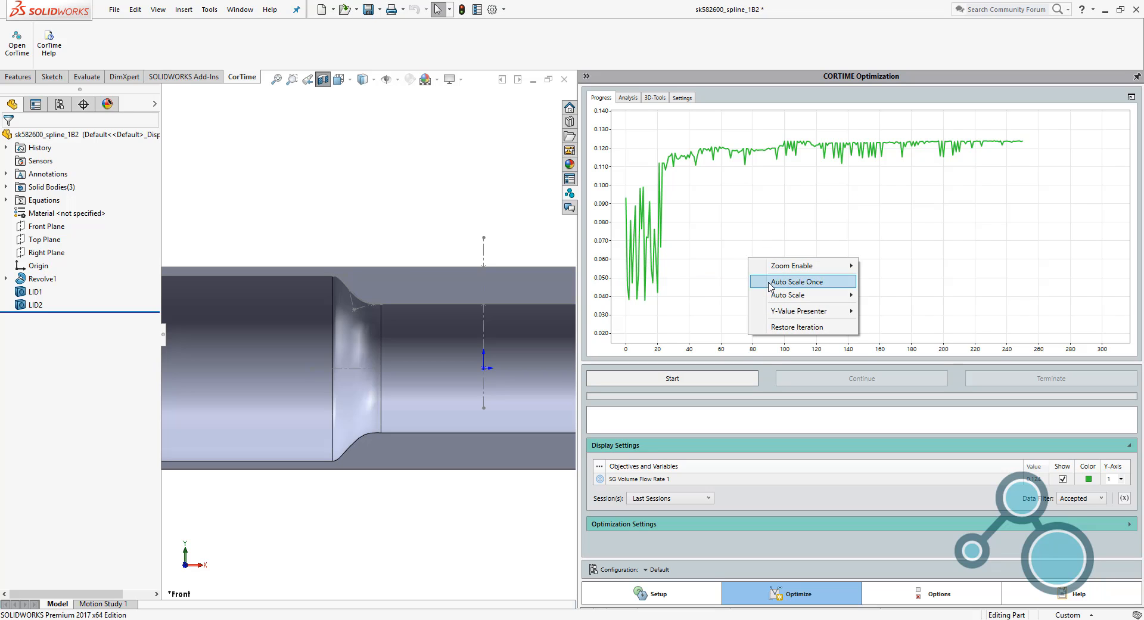
pyautogui.click(769, 284)
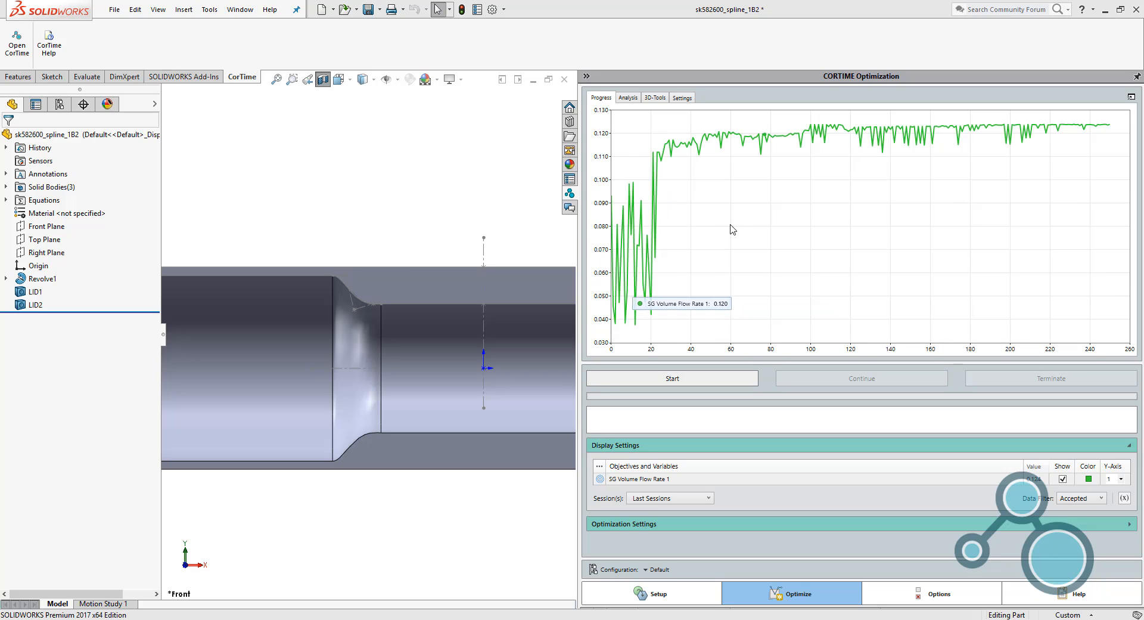
# Show the variables A, B, X1 and Y1 together with SG Volume Flow Rate 1 in the parallel coordinates graph.
pyautogui.click(629, 97)
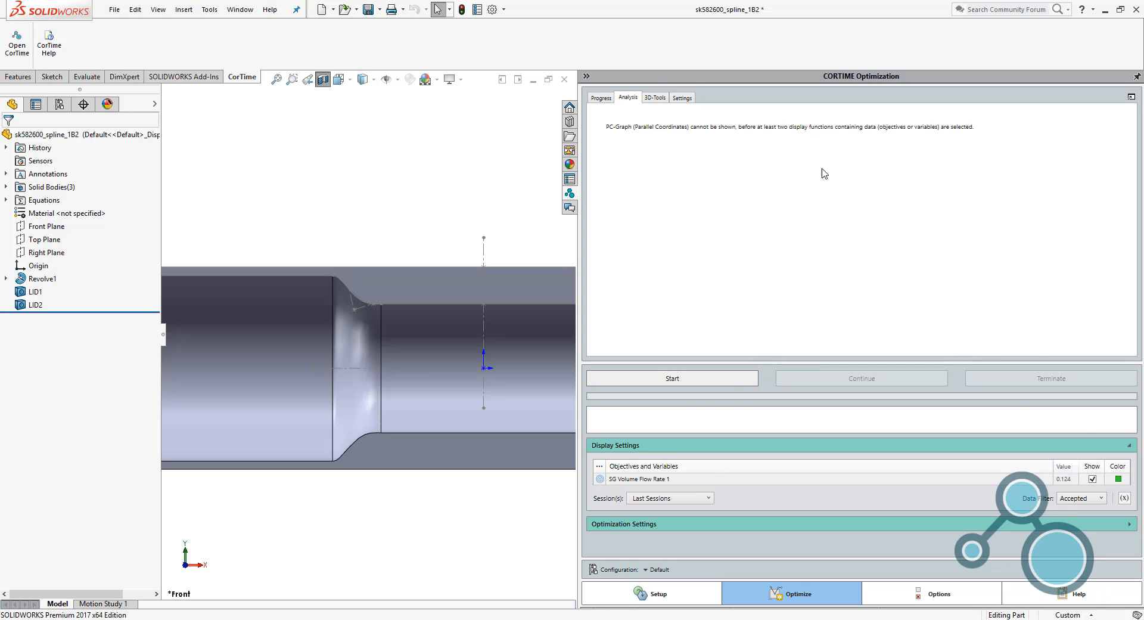
pyautogui.click(1124, 498)
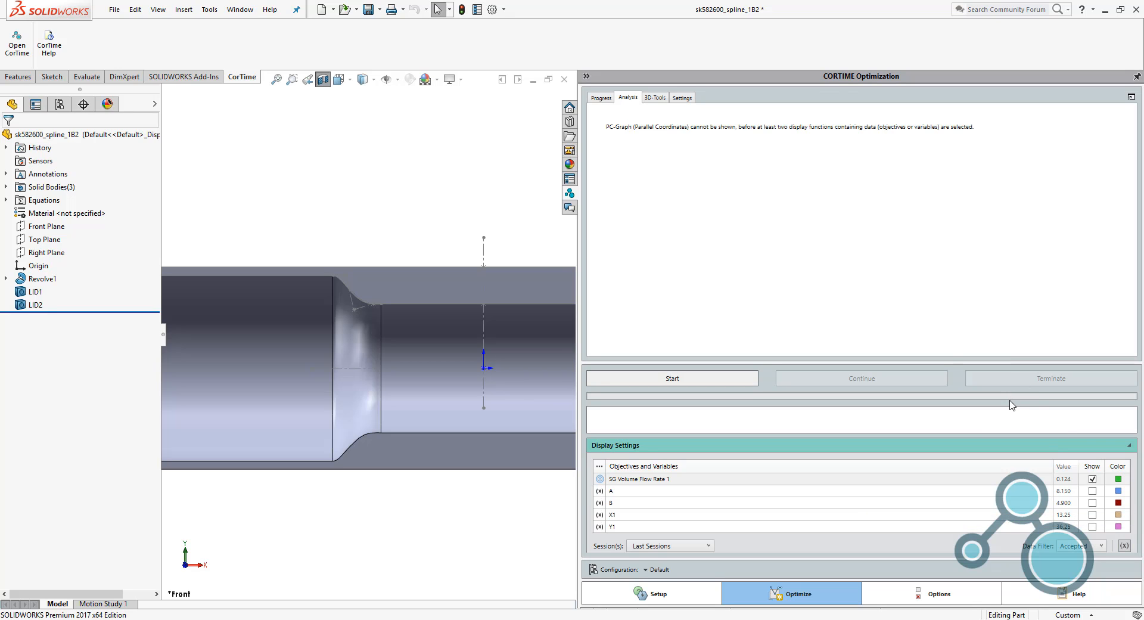
pyautogui.click(1092, 491)
pyautogui.click(1092, 502)
pyautogui.click(1093, 515)
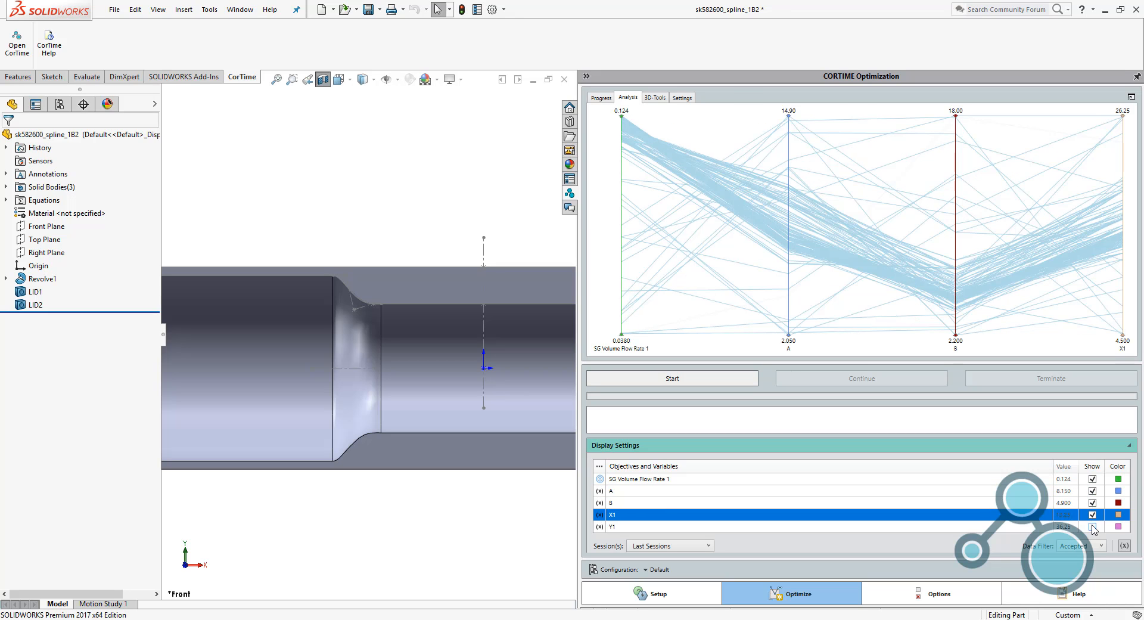
pyautogui.click(1093, 527)
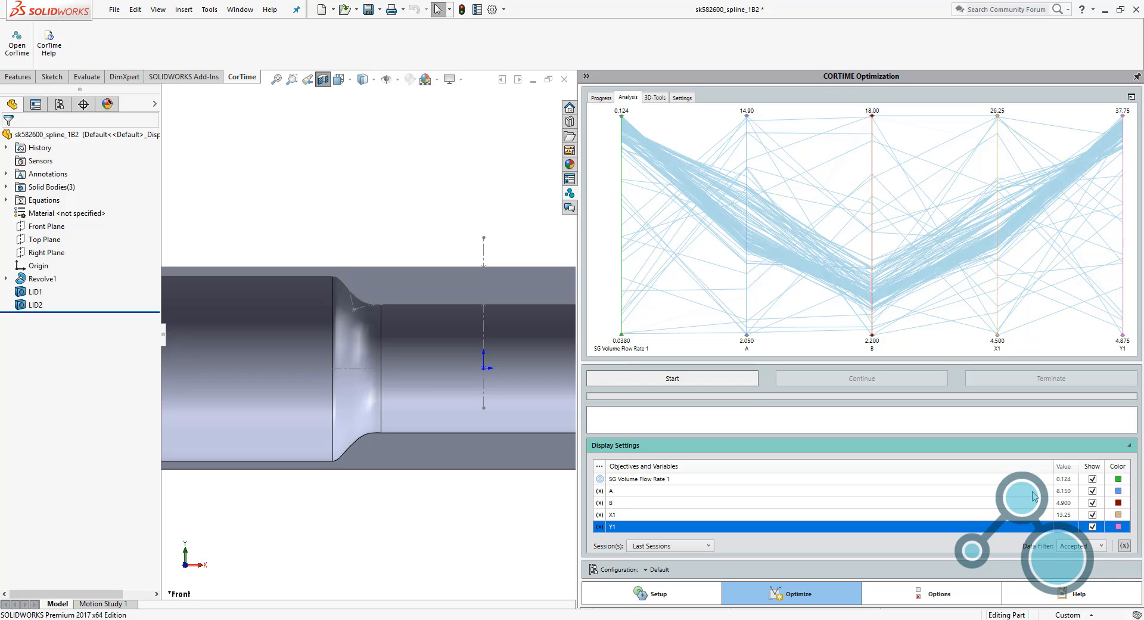
pyautogui.click(864, 452)
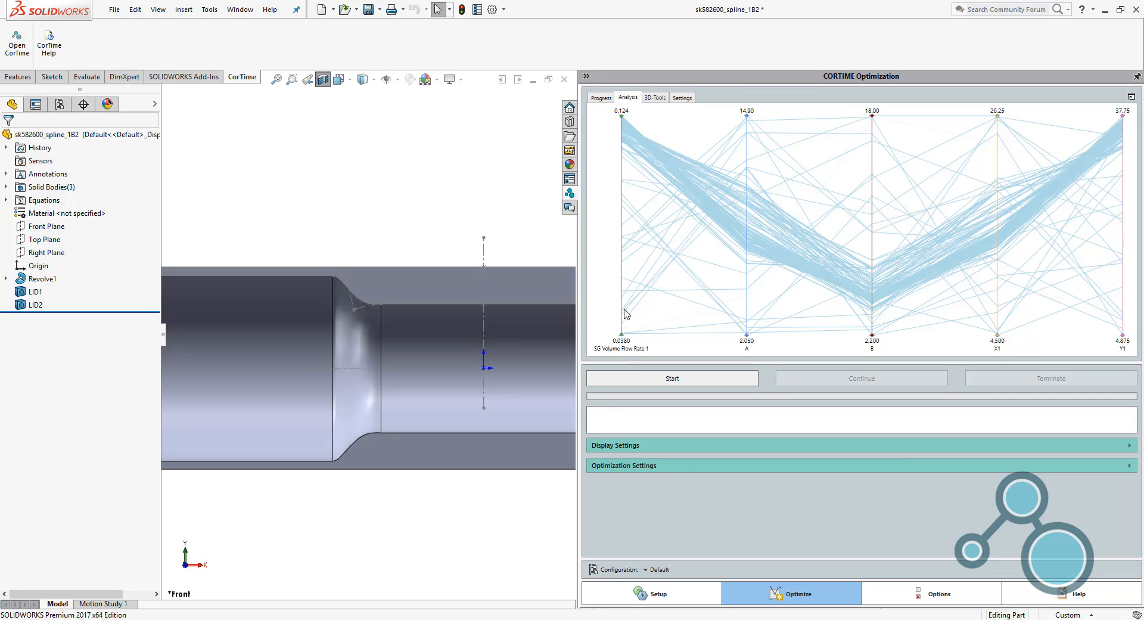
# Narrow the SG Volume Flow Rate 1 axis of the parallel coordinates graph to the range 0.120 to 0.122.
pyautogui.moveTo(622, 339); pyautogui.dragTo(624, 126)
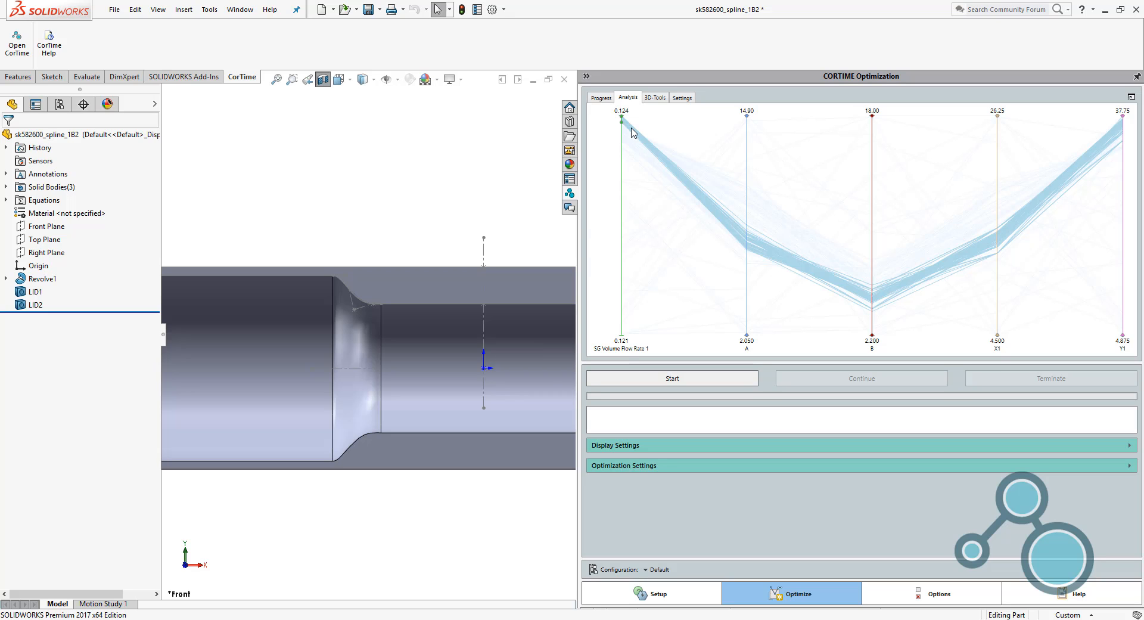
pyautogui.scroll(5, 632, 128)
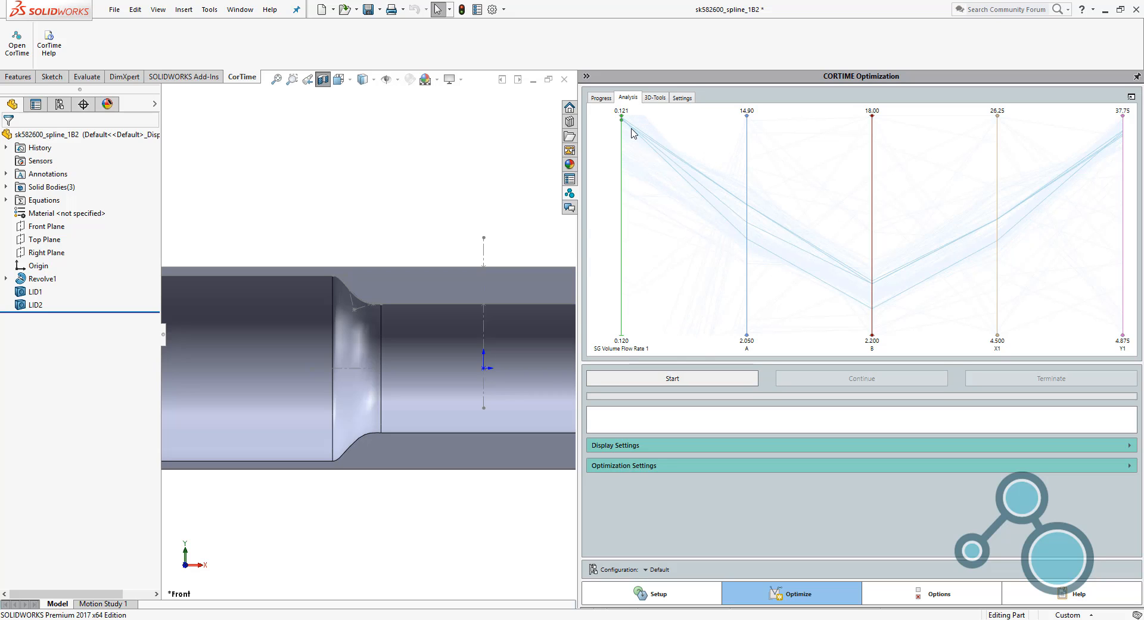
pyautogui.moveTo(629, 127); pyautogui.dragTo(632, 131)
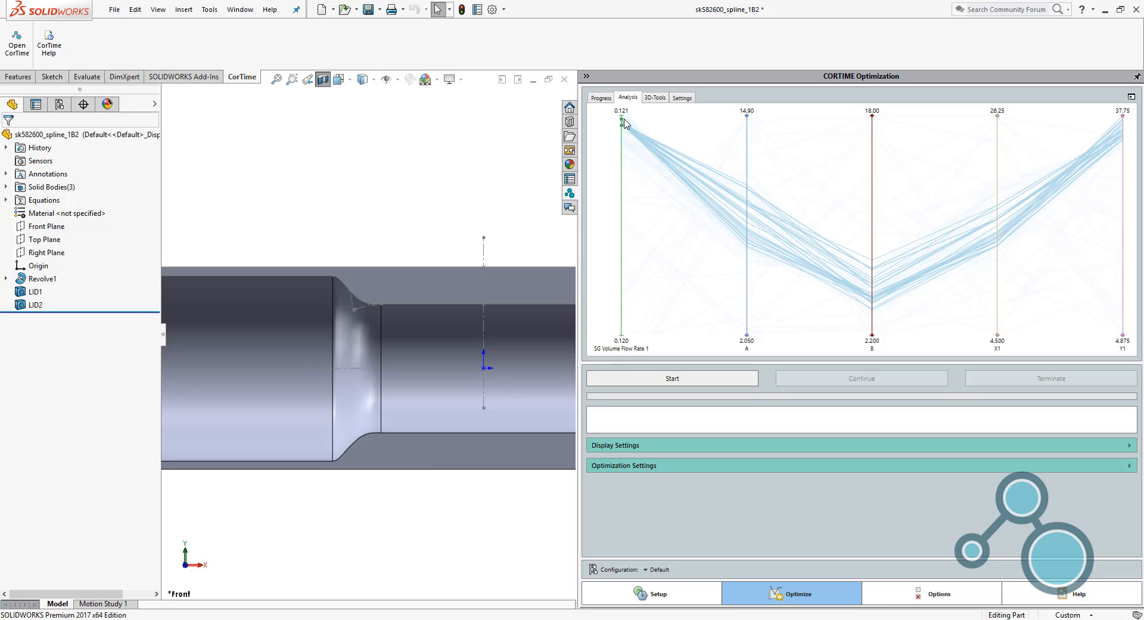
pyautogui.moveTo(625, 123); pyautogui.dragTo(626, 117)
# Restore the iteration with volume flow rate 0.121, A 7.500, B 4.900, X1 14.38 and Y1 37.25 to the model.
pyautogui.moveTo(630, 133)
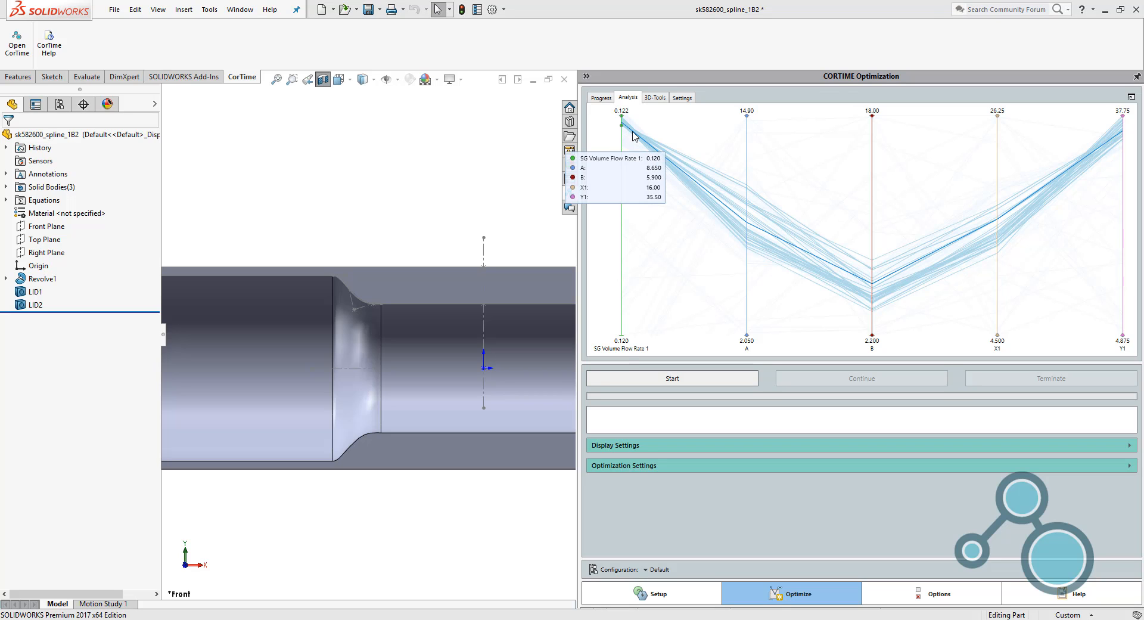
pyautogui.rightClick(631, 131)
pyautogui.click(631, 130)
pyautogui.rightClick(632, 129)
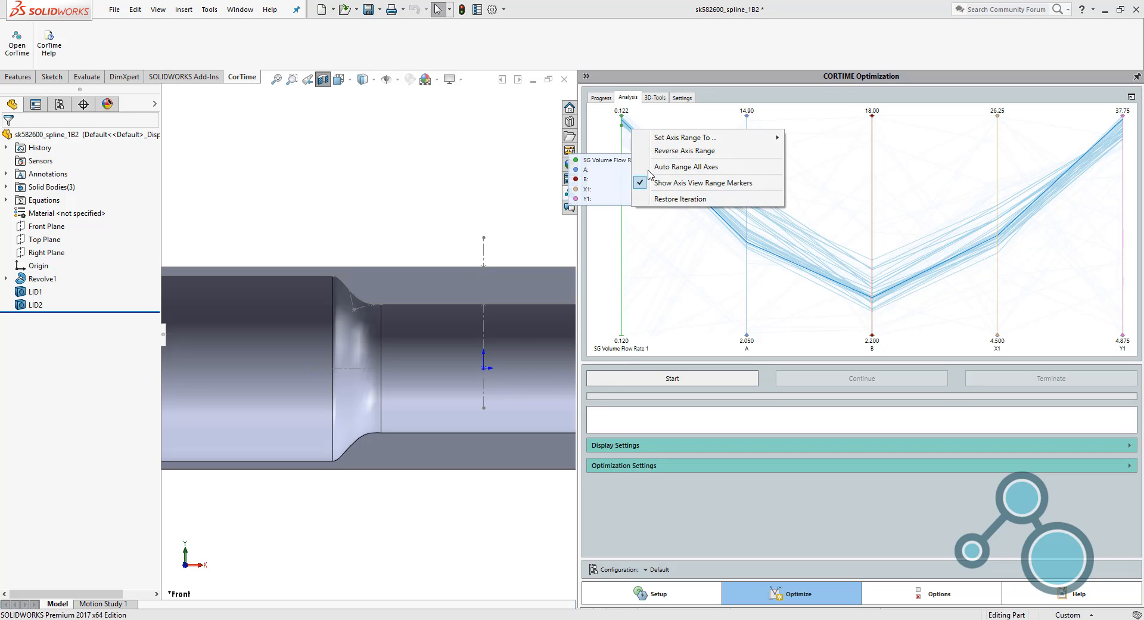
pyautogui.click(661, 199)
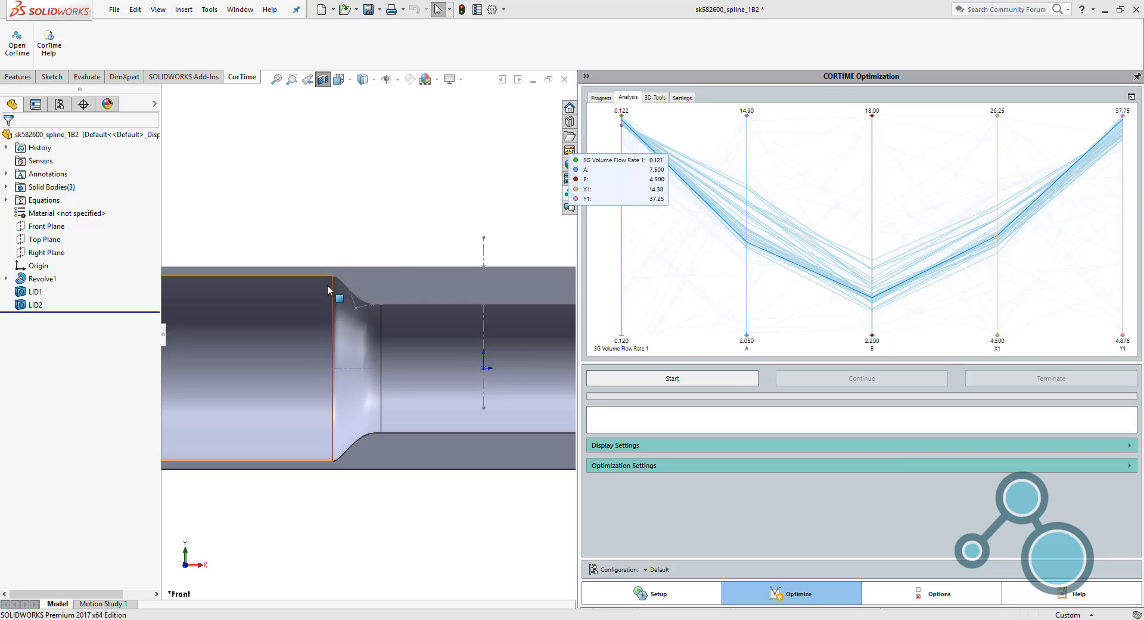
# Widen the SG Volume Flow Rate 1 axis back to its full range of 0.0380 to 0.124.
pyautogui.rightClick(667, 124)
pyautogui.rightClick(668, 221)
pyautogui.rightClick(669, 222)
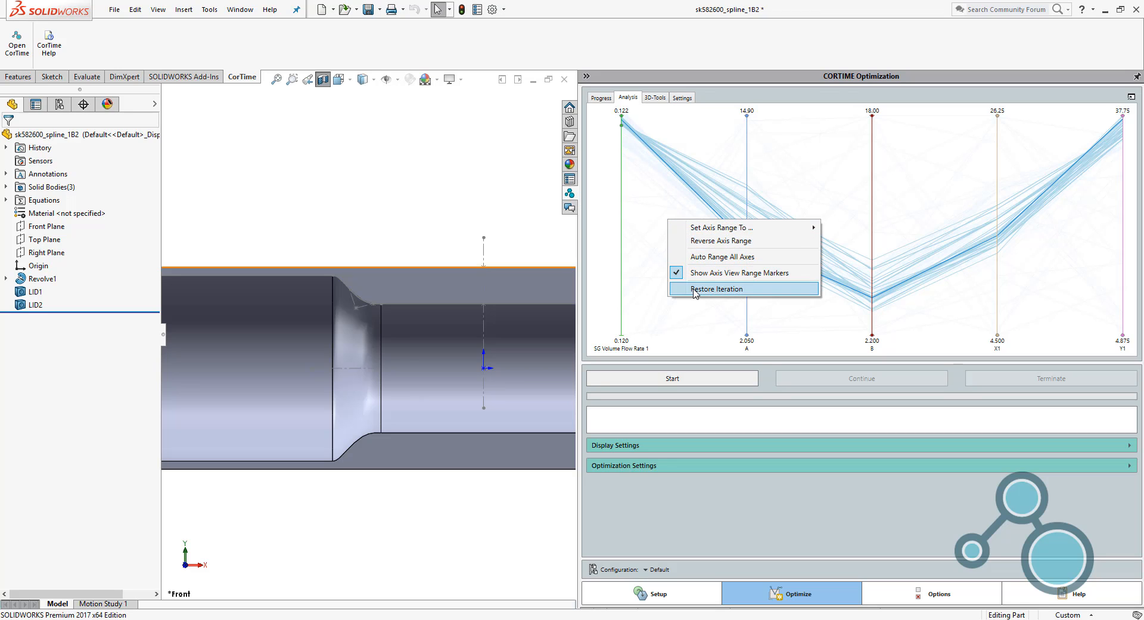
pyautogui.click(699, 259)
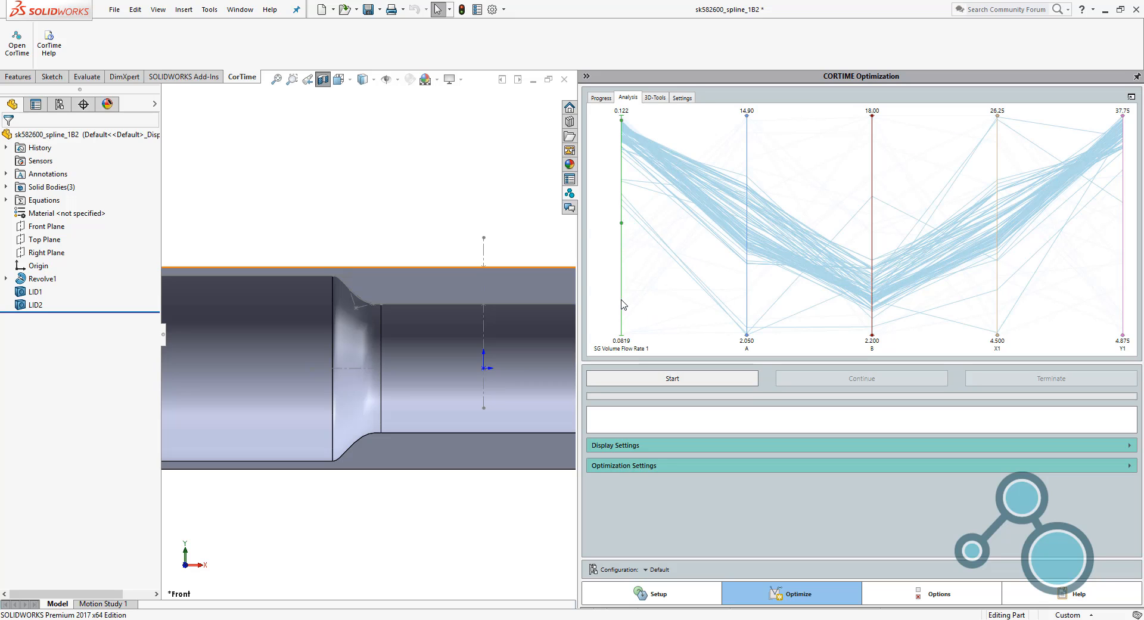
pyautogui.moveTo(621, 300); pyautogui.dragTo(622, 342)
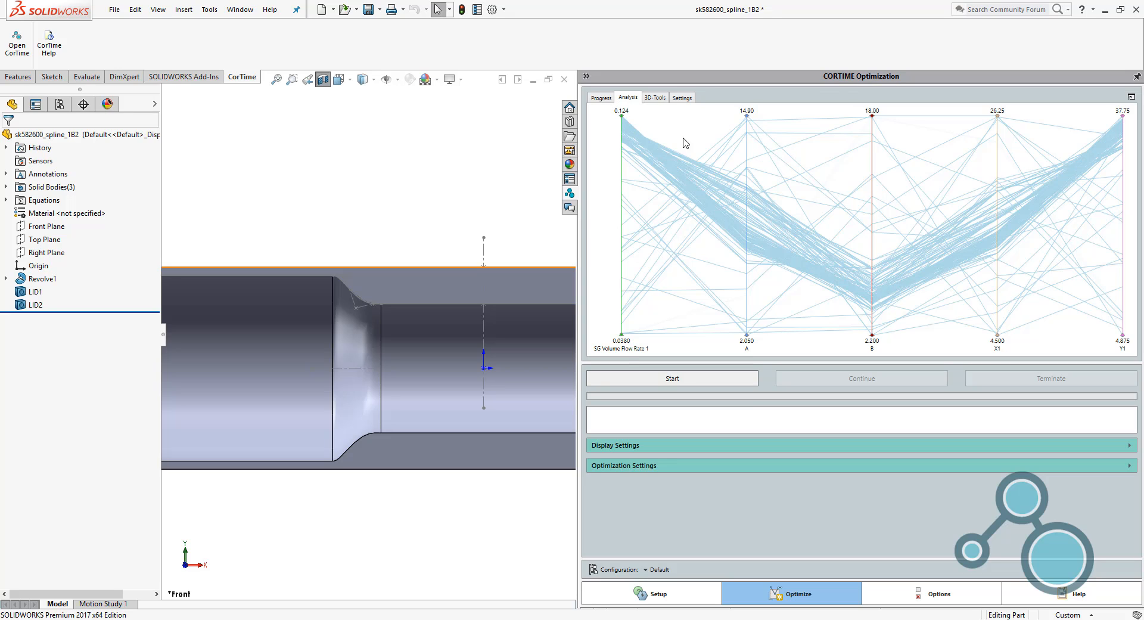
# Restore the low-flow iteration with volume flow rate 0.0383, A 2.200, B 2.600, X1 10.25 and Y1 5.875 to the model.
pyautogui.moveTo(659, 337)
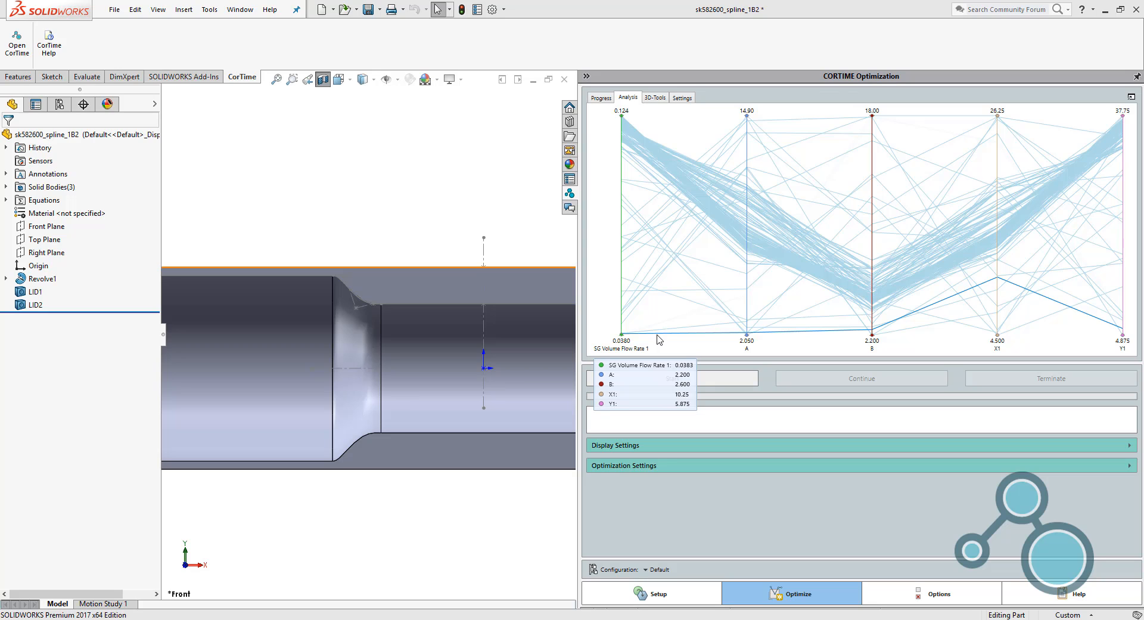
pyautogui.rightClick(658, 335)
pyautogui.click(655, 335)
pyautogui.rightClick(656, 339)
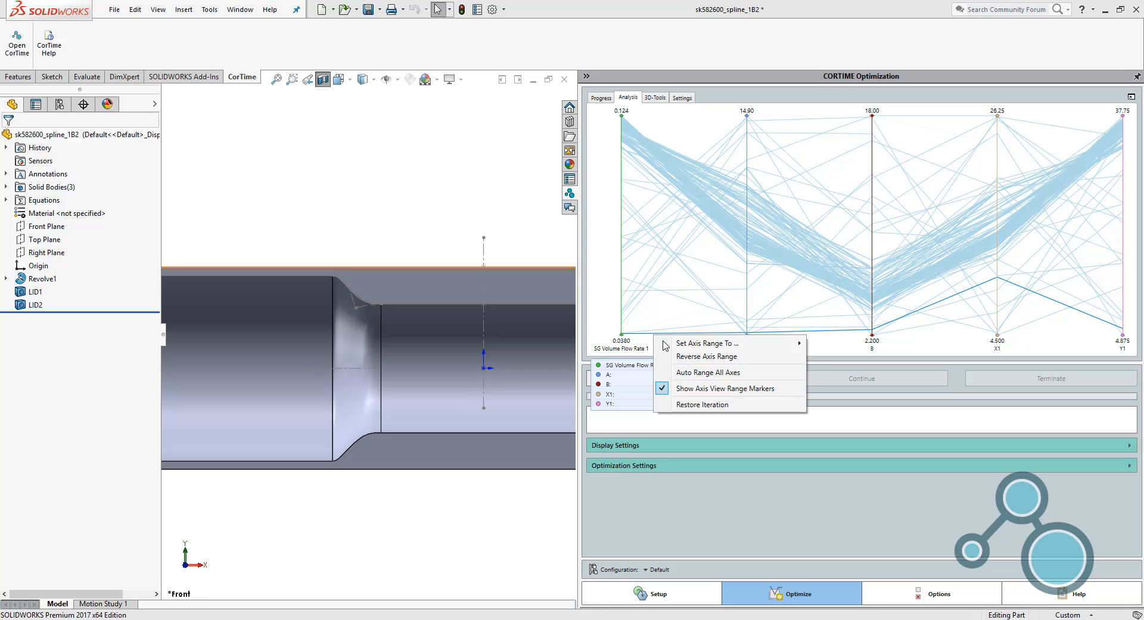
pyautogui.click(698, 409)
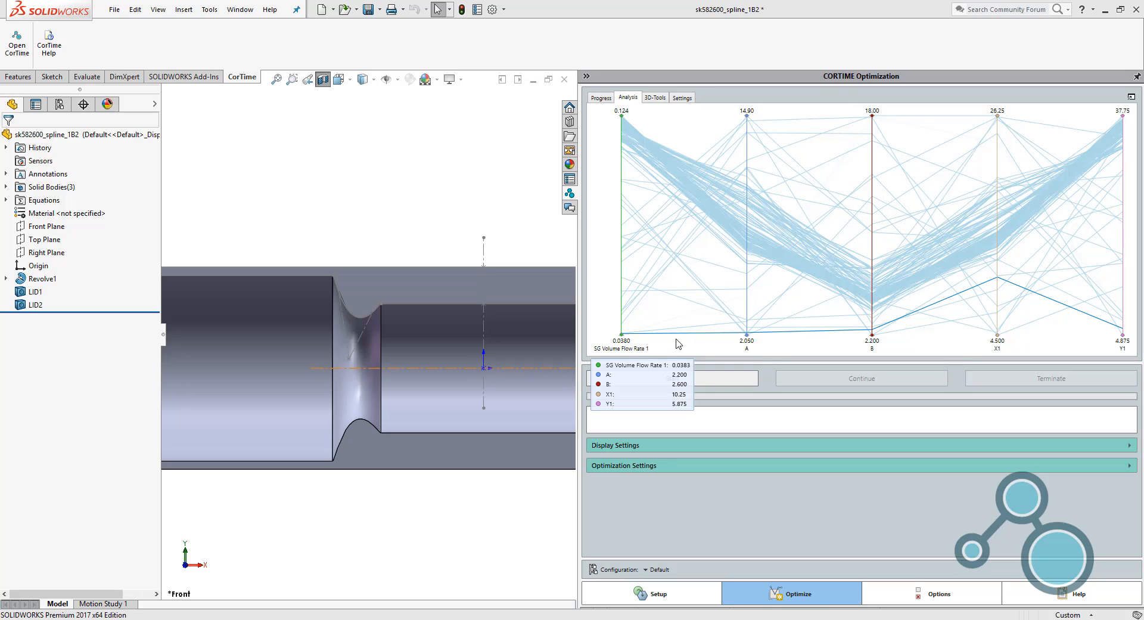
# Restore the best iteration, with volume flow rate 0.124, followed by the iteration with volume flow rate 0.0473, A 13.90 and B 16.70.
pyautogui.click(631, 124)
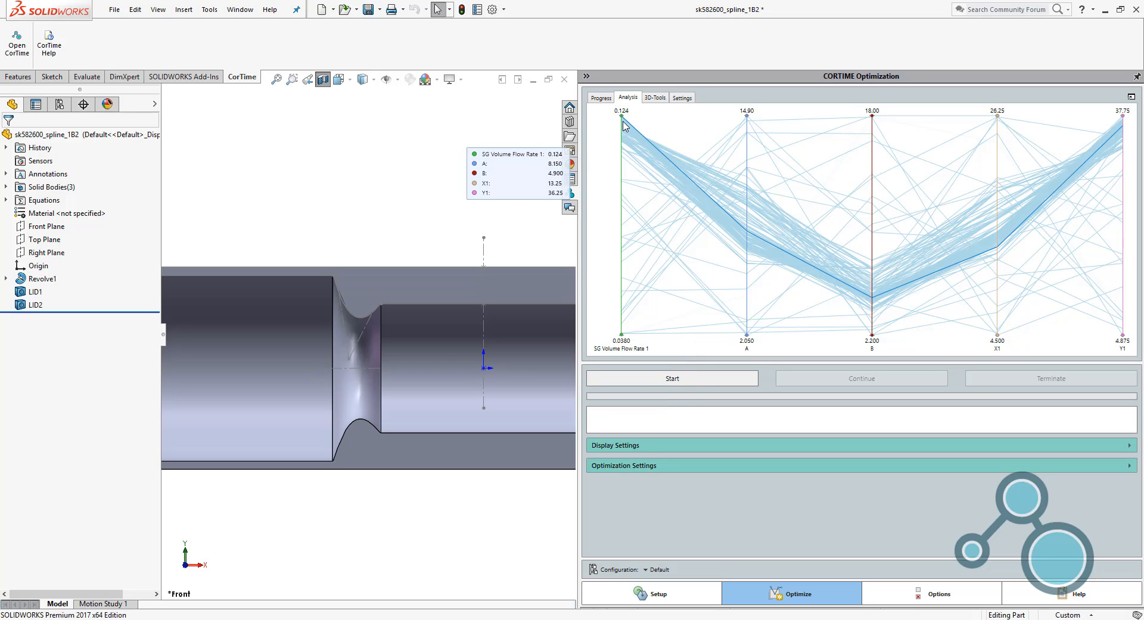
pyautogui.rightClick(629, 124)
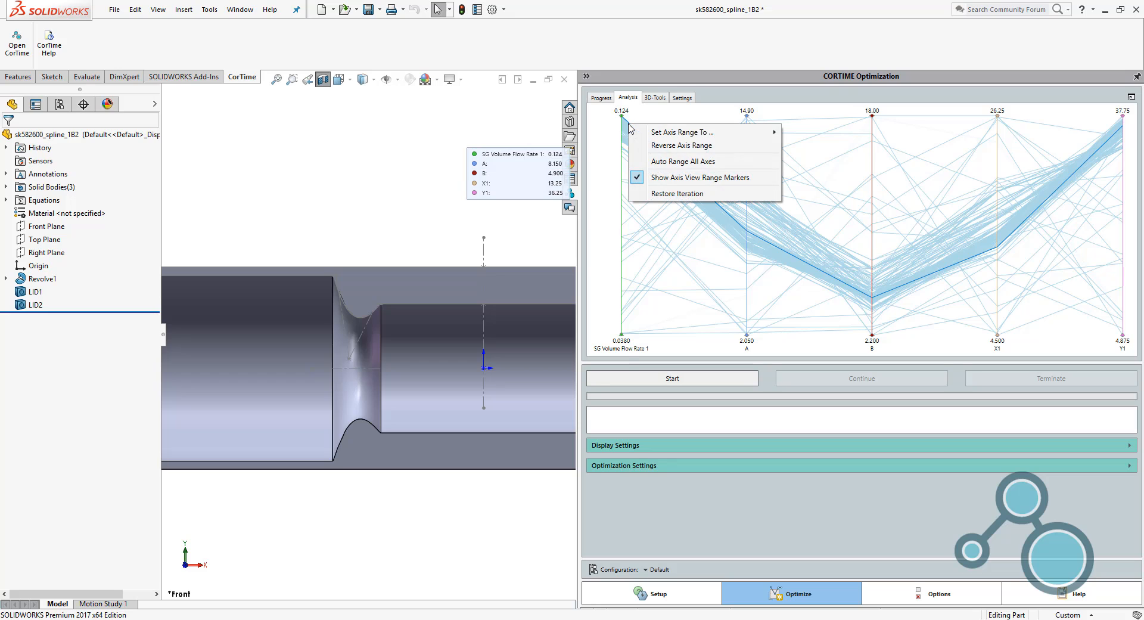
pyautogui.click(672, 193)
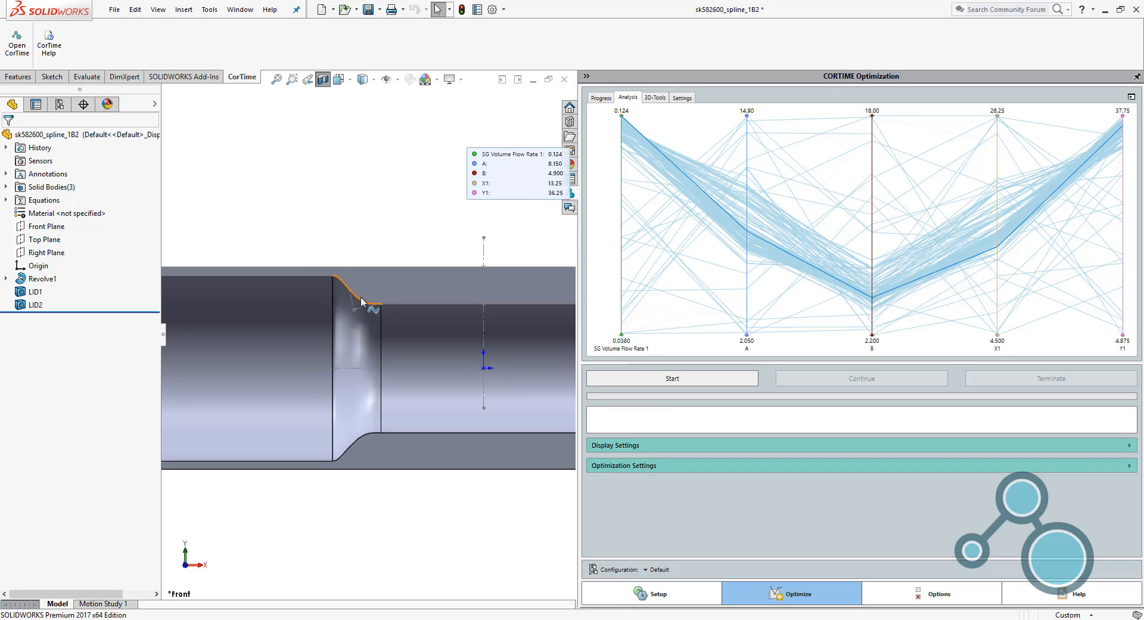
pyautogui.rightClick(655, 264)
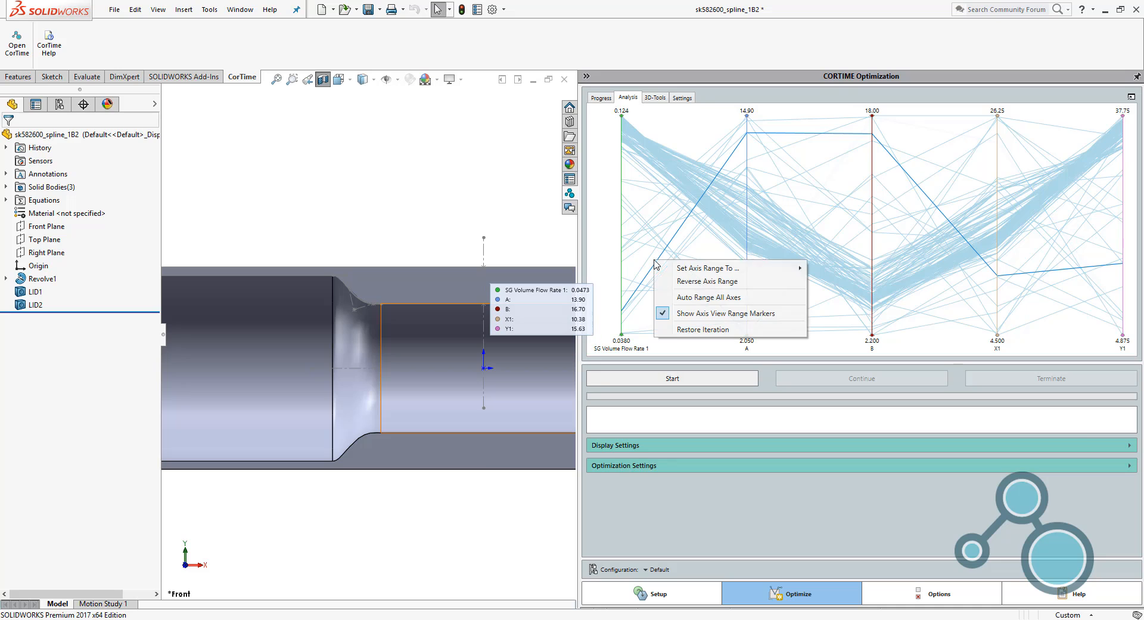
pyautogui.click(680, 331)
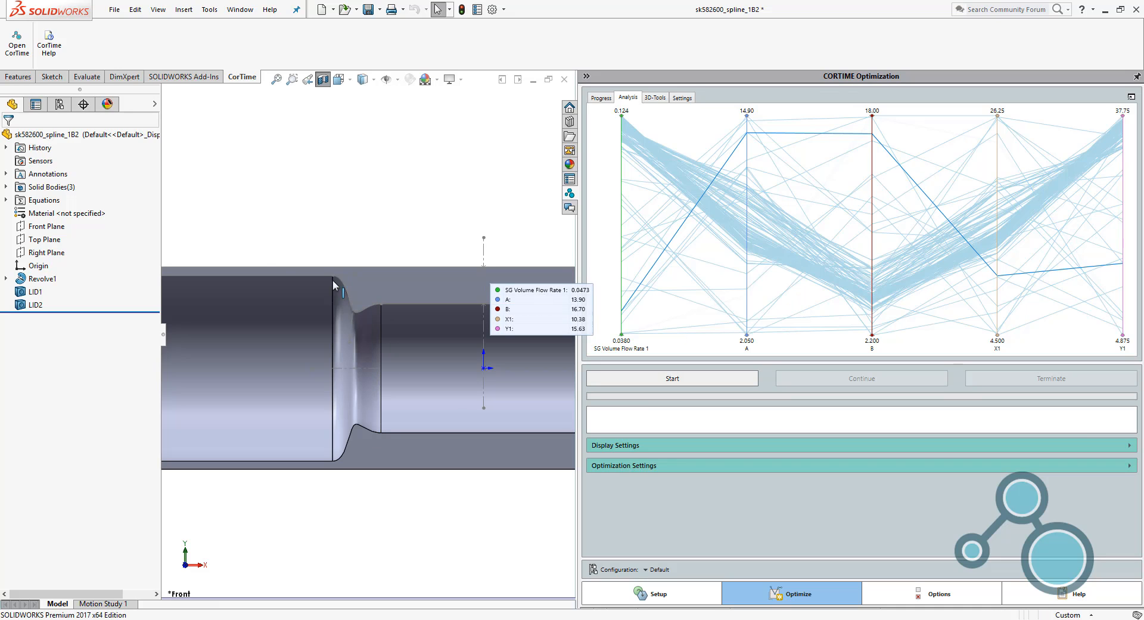